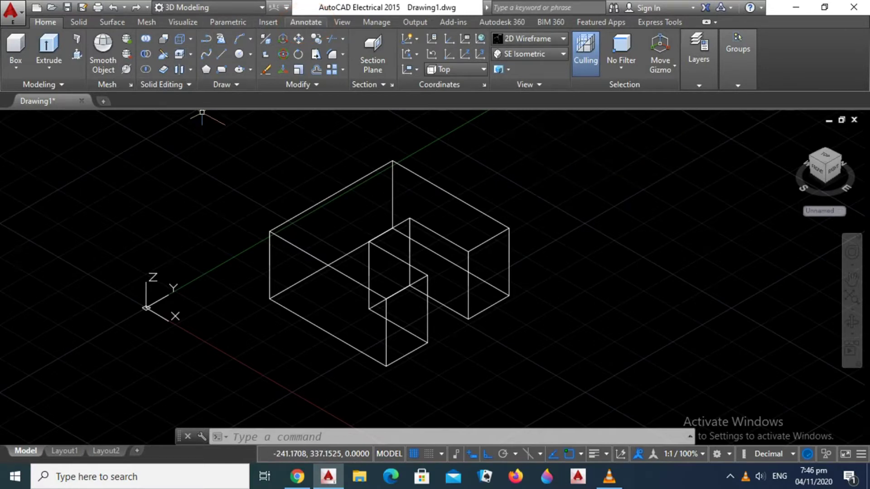
From the Annotate tab, open the Standard dimension style for modification
left_click(305, 22)
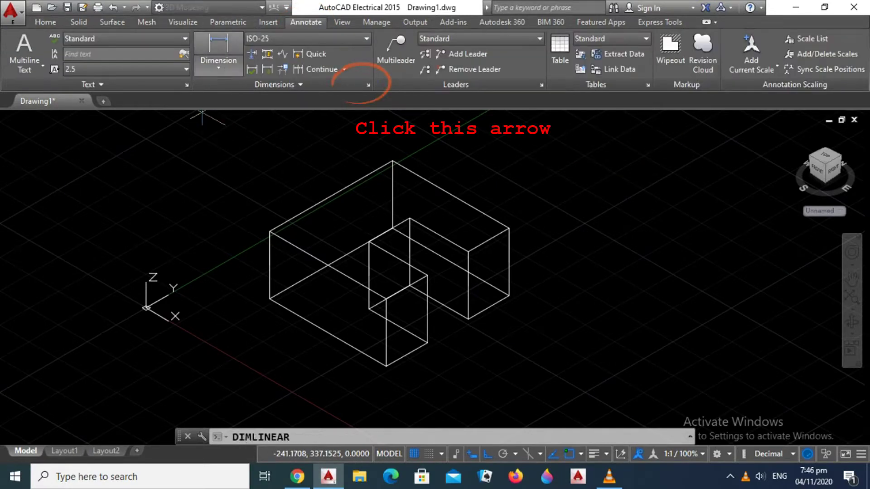
left_click(218, 45)
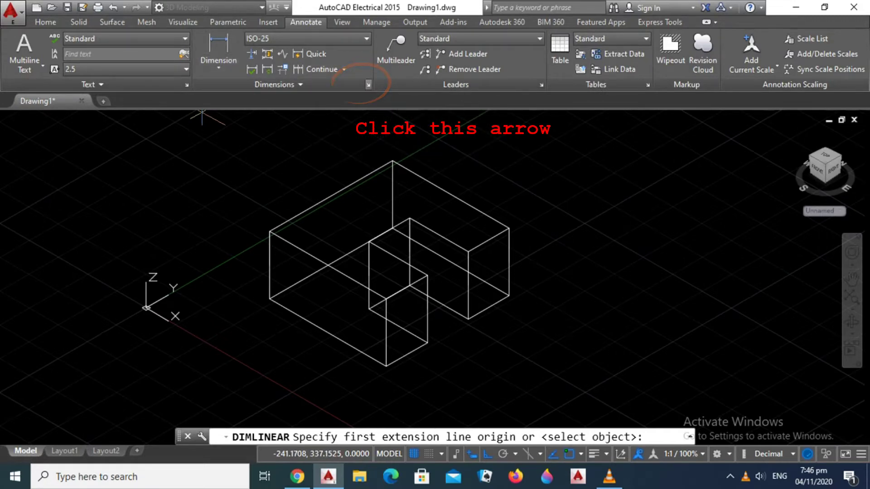
left_click(368, 85)
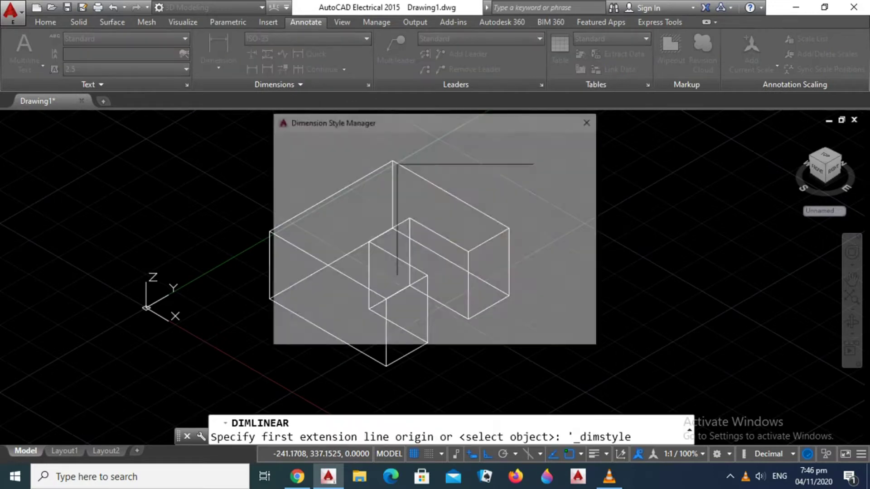
key("Down")
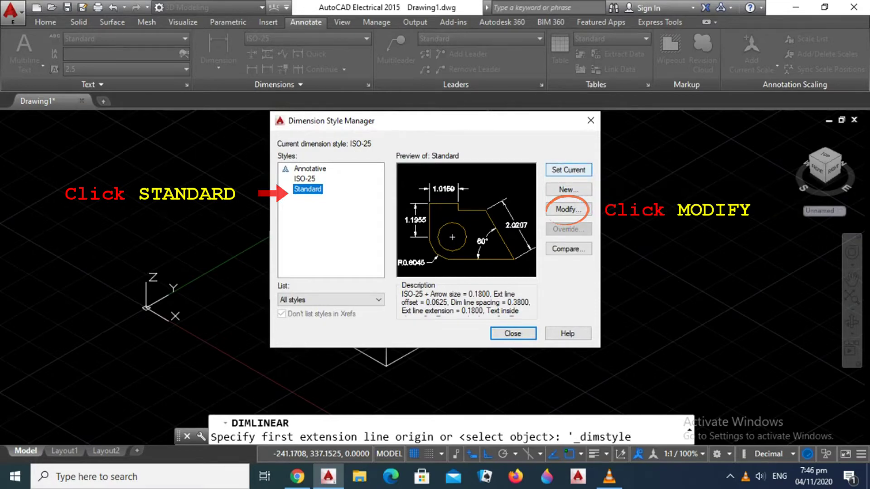
key("Tab")
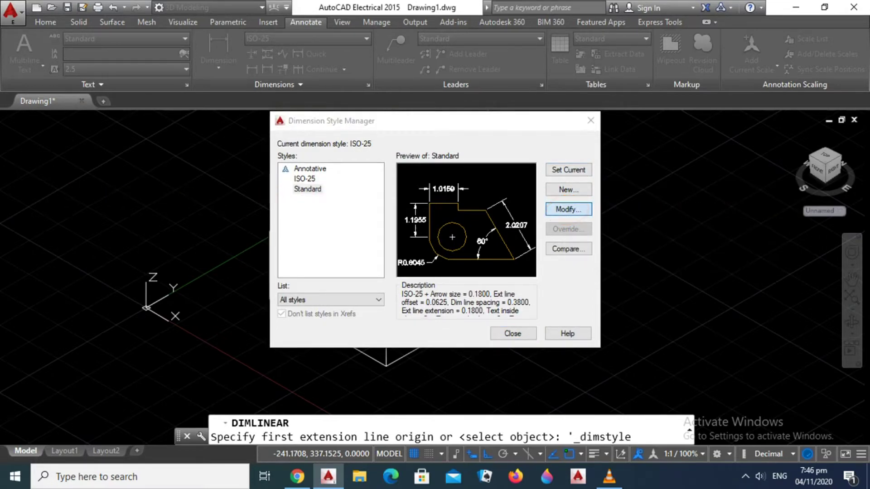
key("Return")
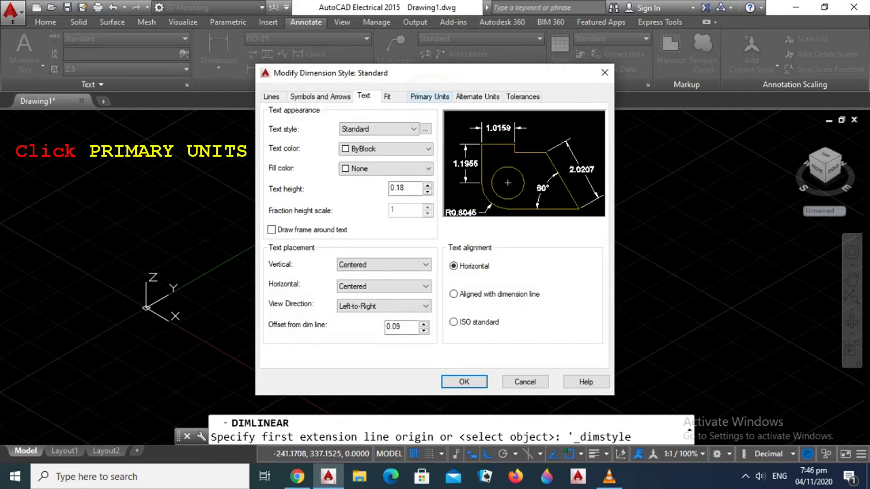
Set the Standard style's linear precision to 0.00 in Primary Units
key("ctrl+Tab")
key("ctrl+Tab")
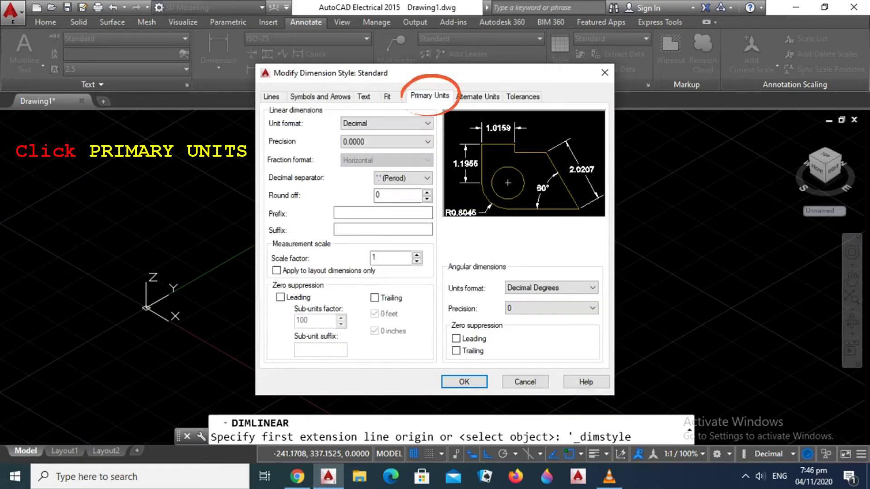
key("Tab")
key("Tab")
key("alt+Down")
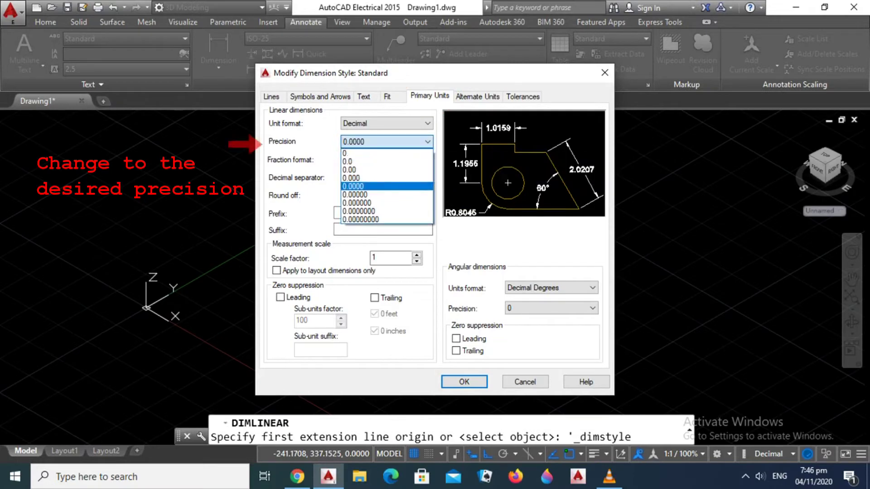
key("Up")
key("Up")
key("Up")
key("Down")
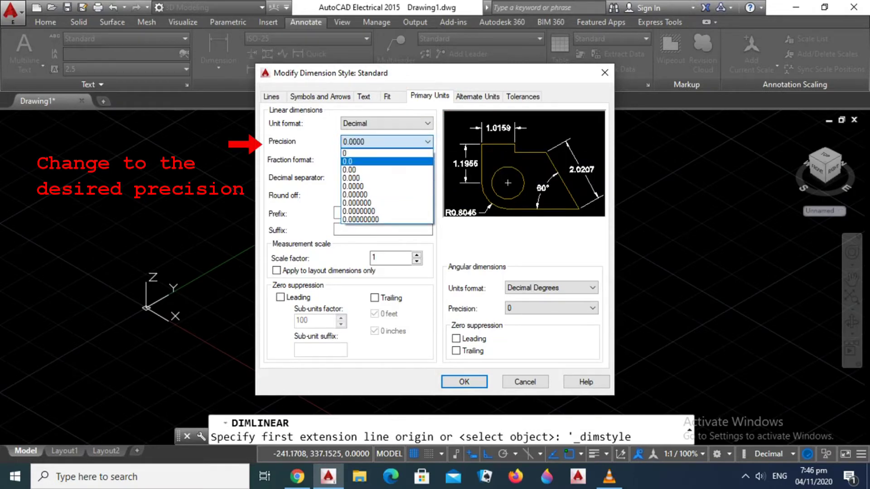
key("Return")
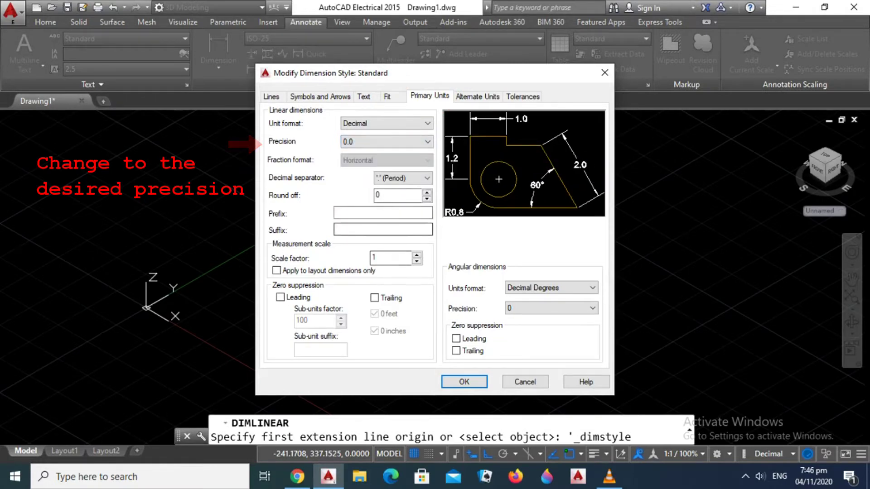
key("alt+Down")
key("Down")
key("Return")
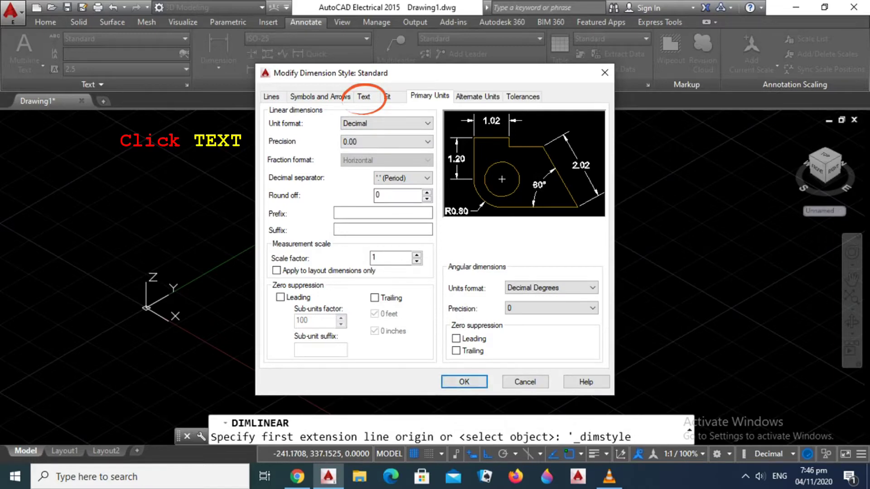
Set the text height to 5, confirm the changes, and make Standard current
left_click(364, 96)
type("5")
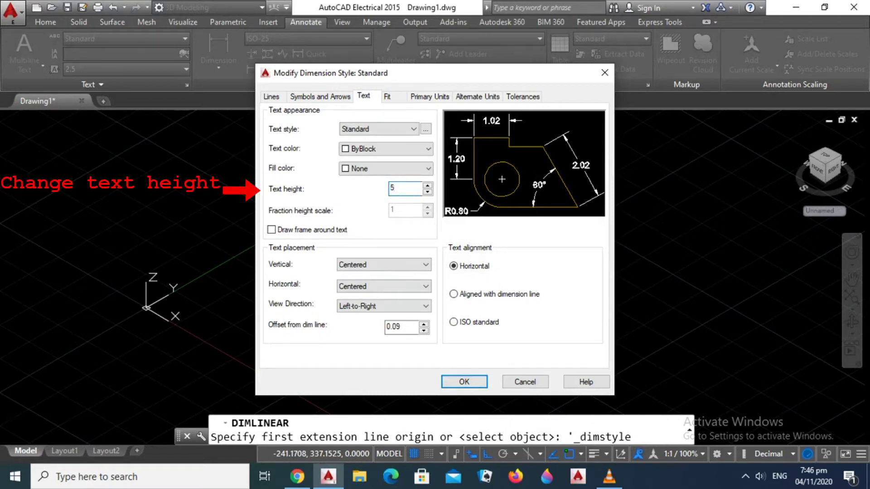
key("Tab")
key("Return")
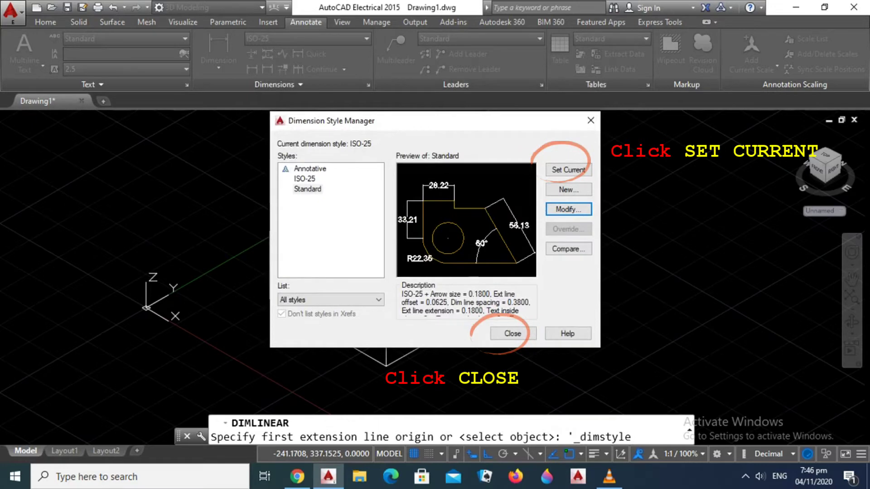
left_click(568, 169)
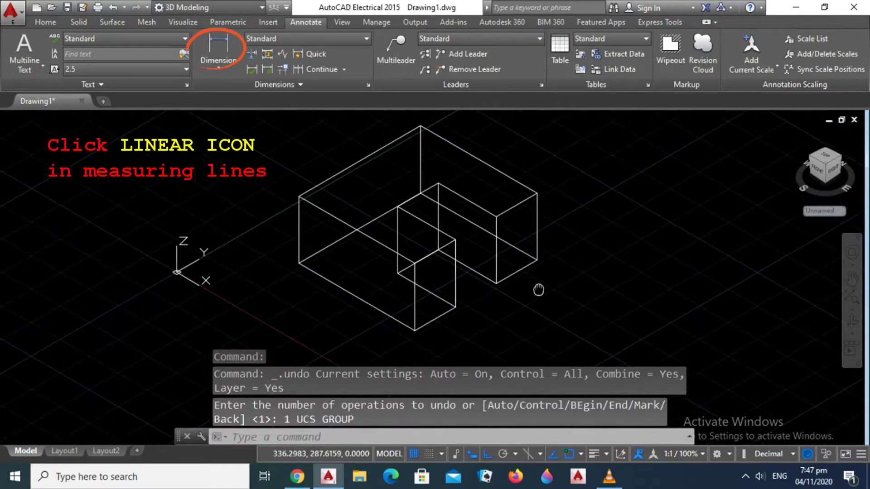
Nudge the view of the model slightly to the left
middle_click_drag(538, 290, 537, 290)
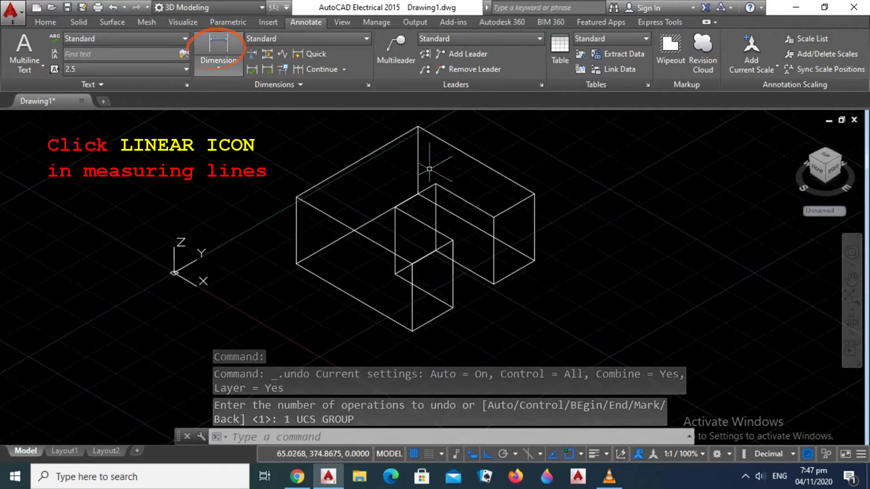
Place a 200.00 linear dimension along the block's long lower front edge
left_click(218, 47)
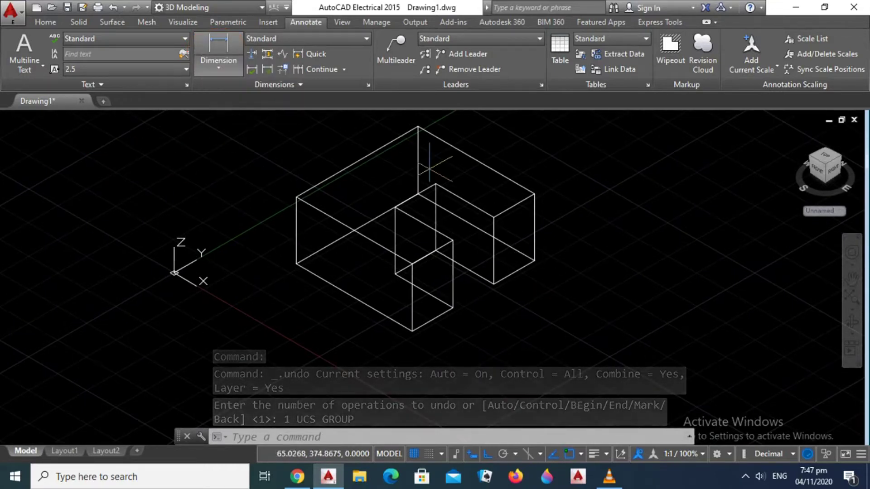
left_click(296, 265)
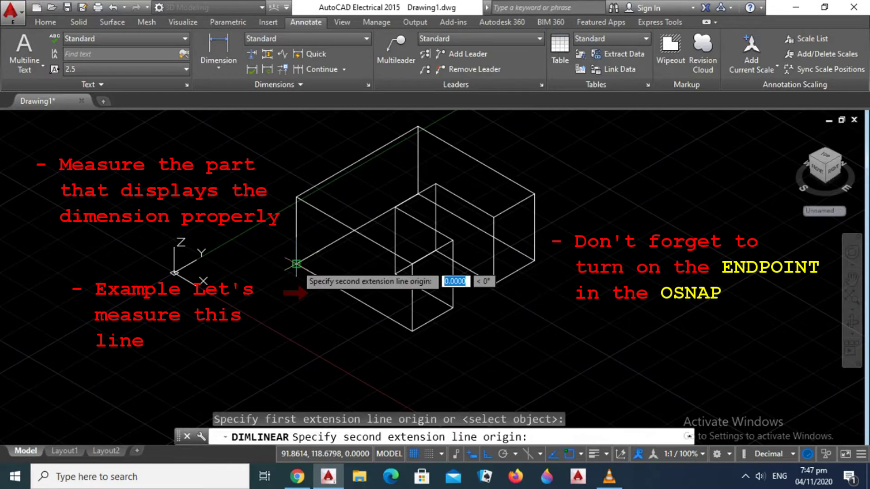
left_click(411, 331)
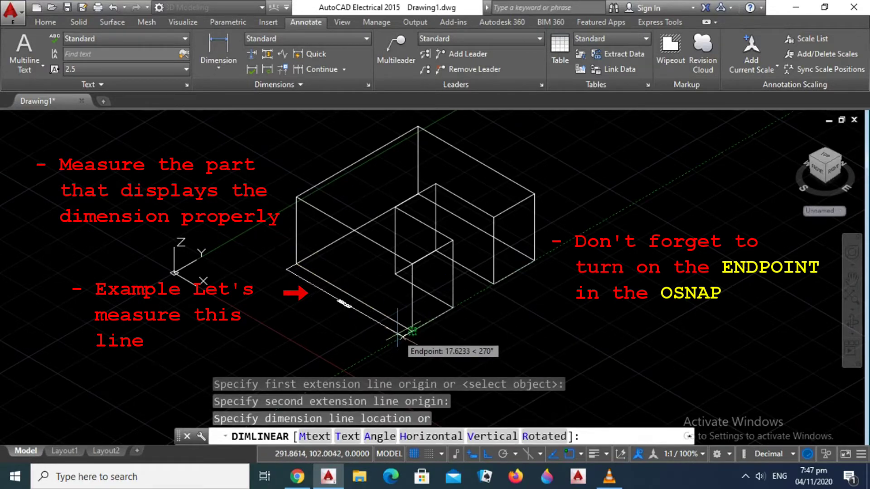
left_click(398, 335)
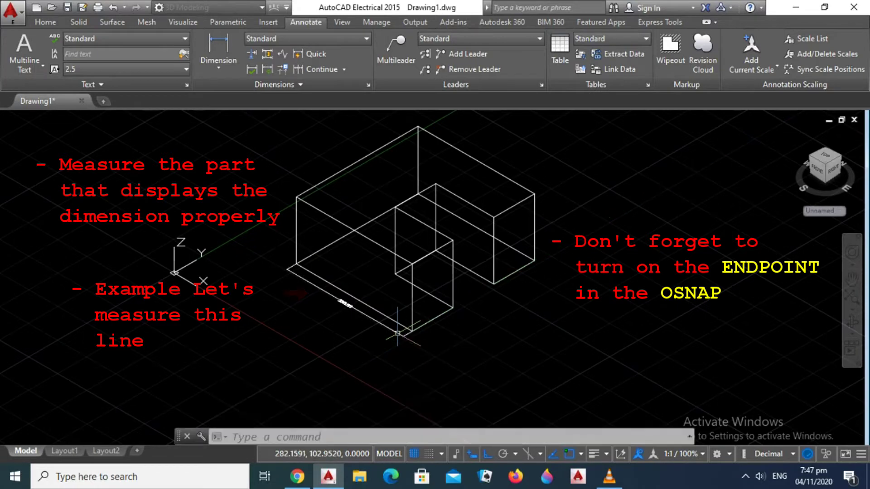
scroll(382, 320, "up", 2)
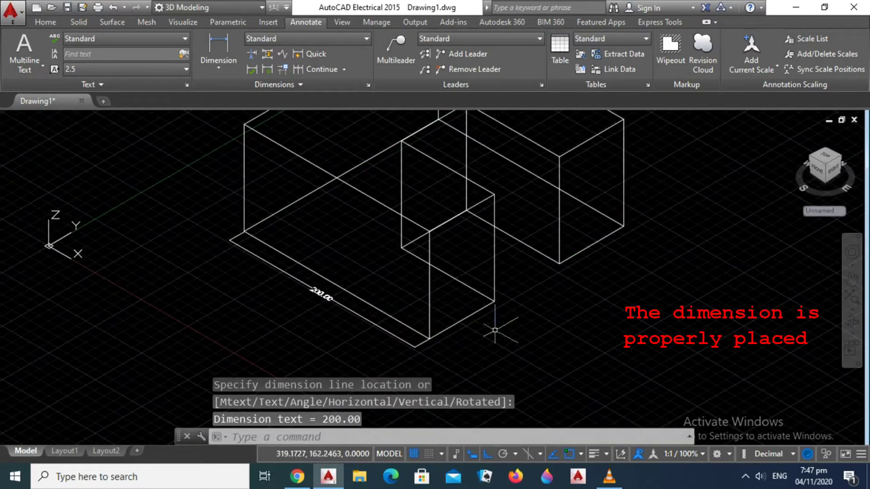
middle_click_drag(495, 331, 442, 358)
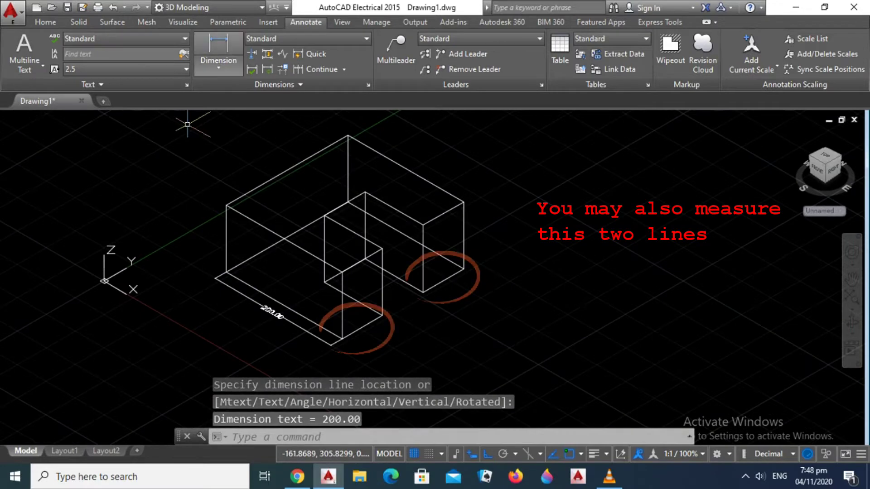
Dimension the bottom end edges of the front and right legs, each 70.00
left_click(218, 48)
left_click(342, 338)
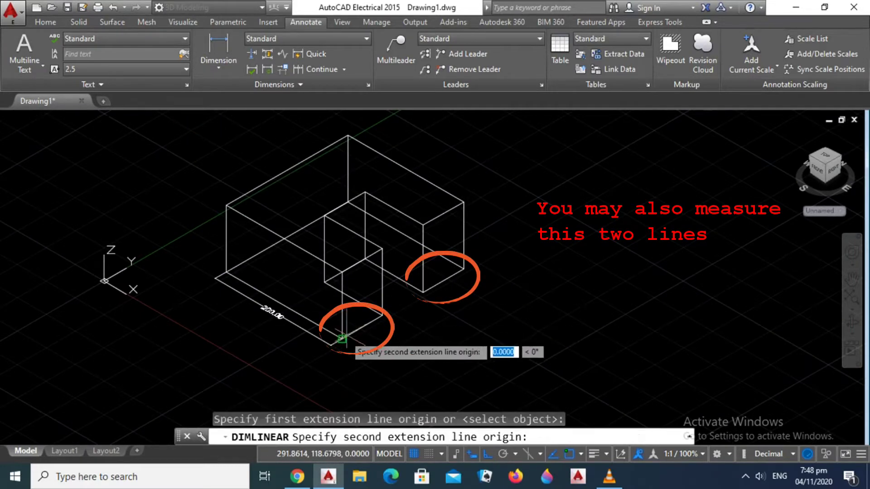
left_click(382, 314)
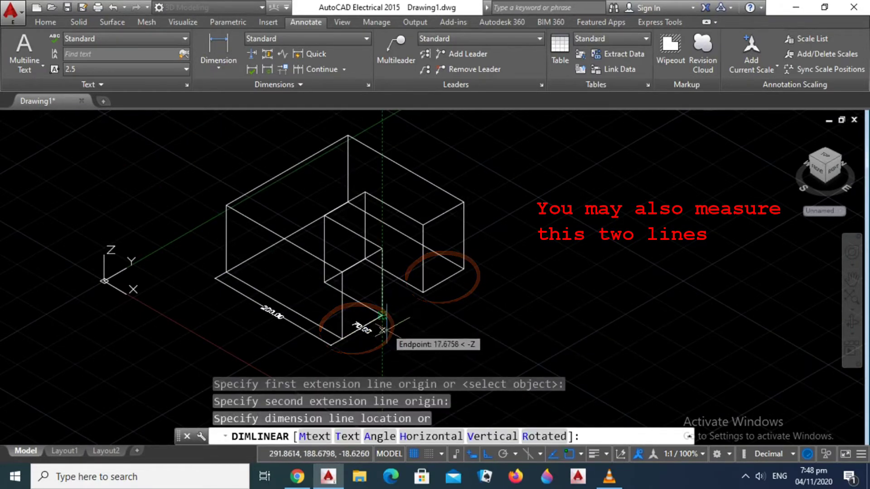
scroll(392, 340, "up", 2)
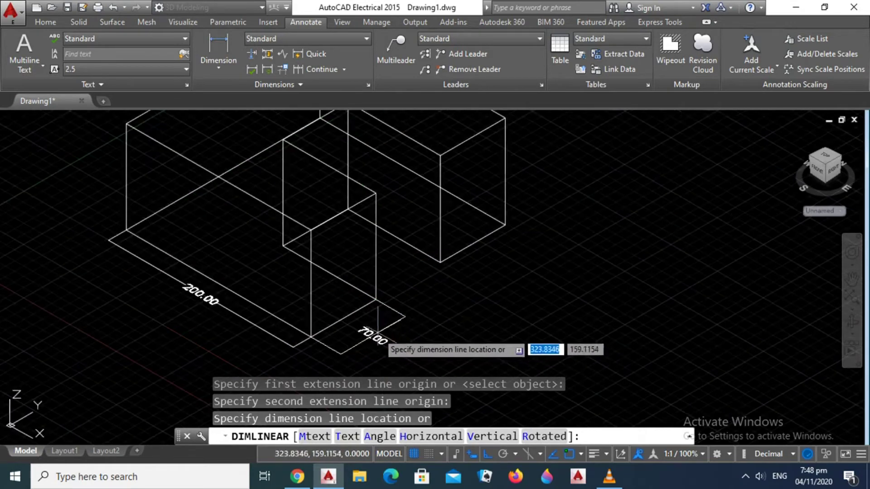
left_click(374, 325)
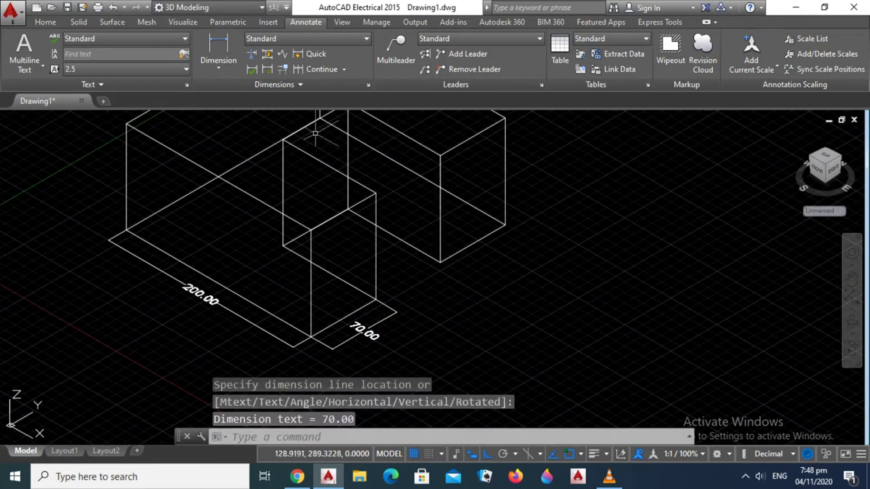
left_click(218, 47)
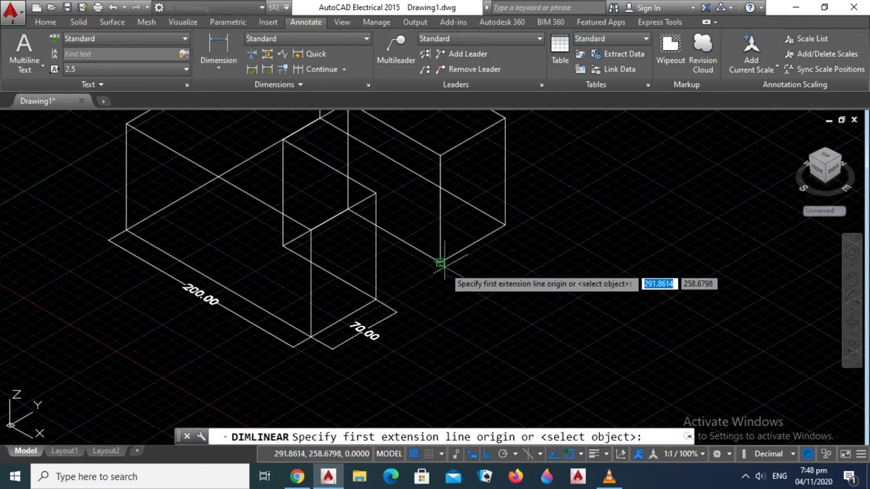
left_click(441, 262)
left_click(505, 225)
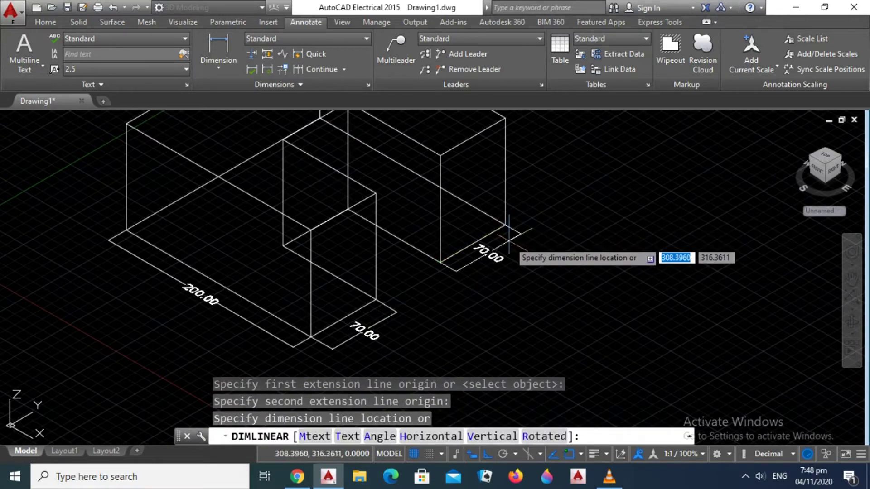
left_click(509, 234)
scroll(350, 214, "down", 2)
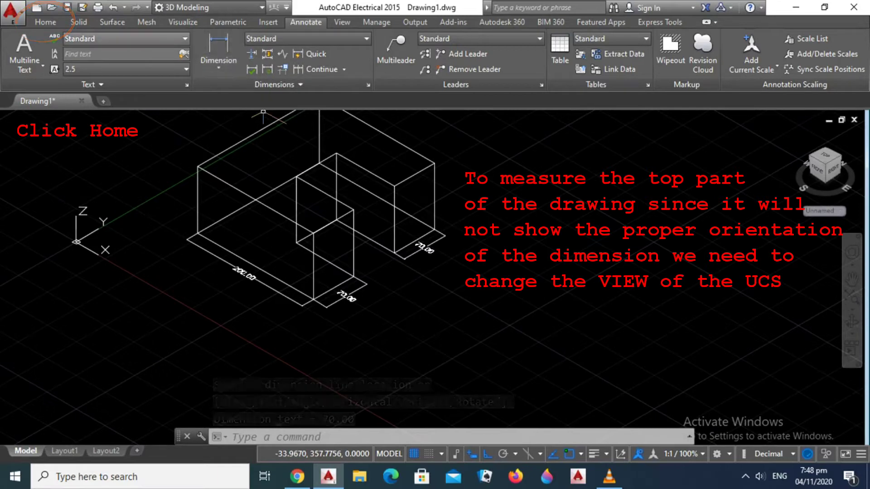
Set the UCS to the U-shape's top face via UCS Face, then begin a linear dimension
left_click(46, 22)
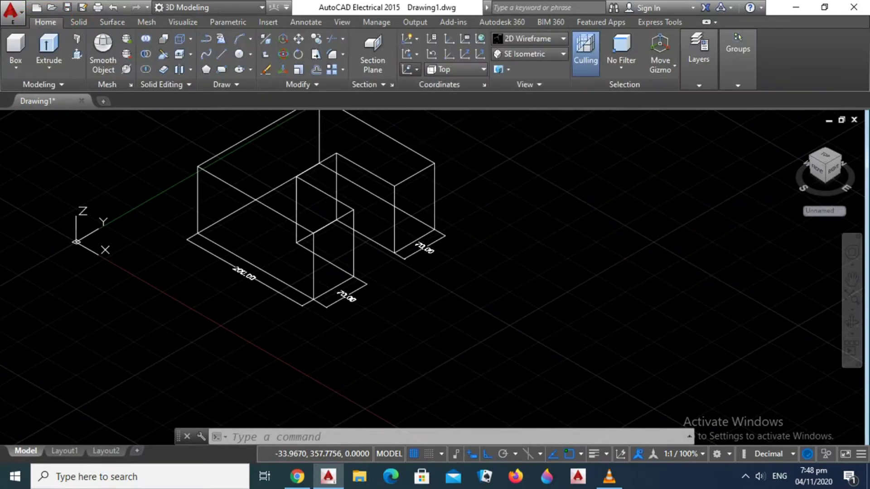
left_click(417, 70)
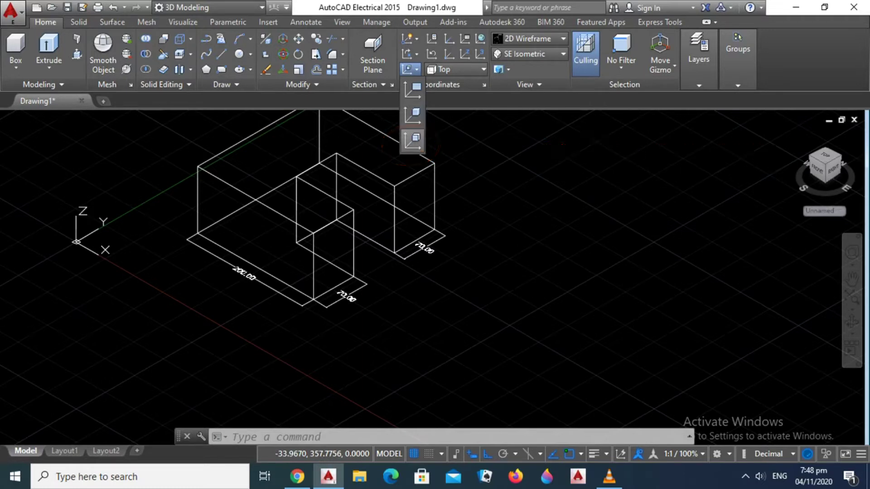
left_click(412, 141)
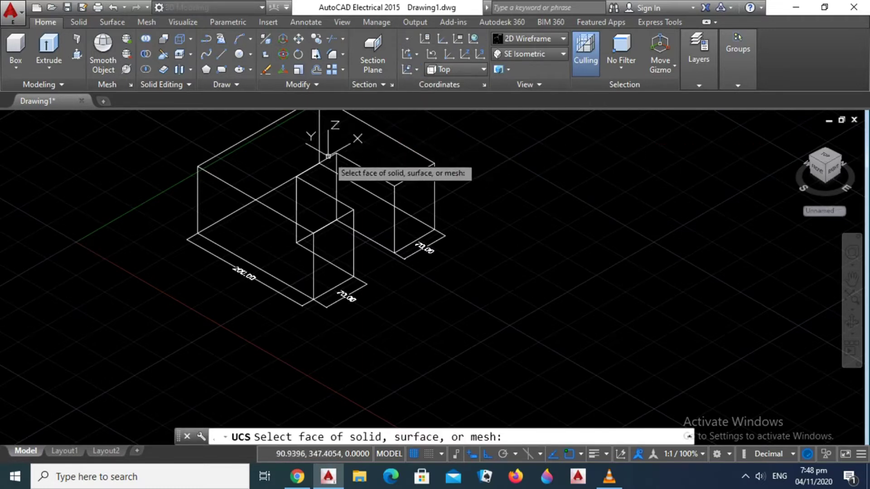
left_click(297, 153)
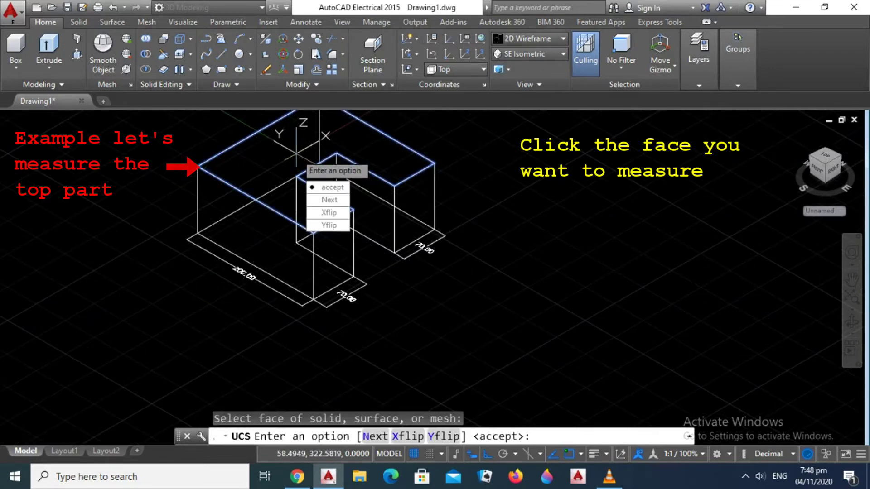
key("Return")
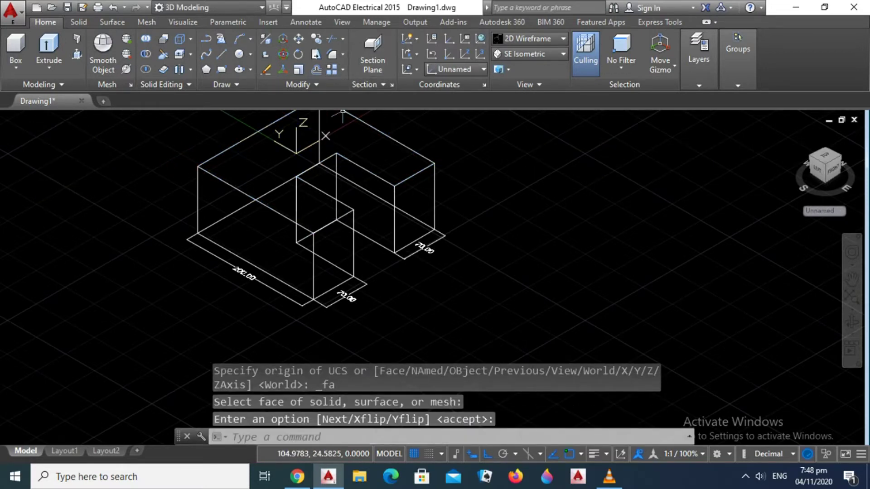
left_click(306, 22)
left_click(218, 46)
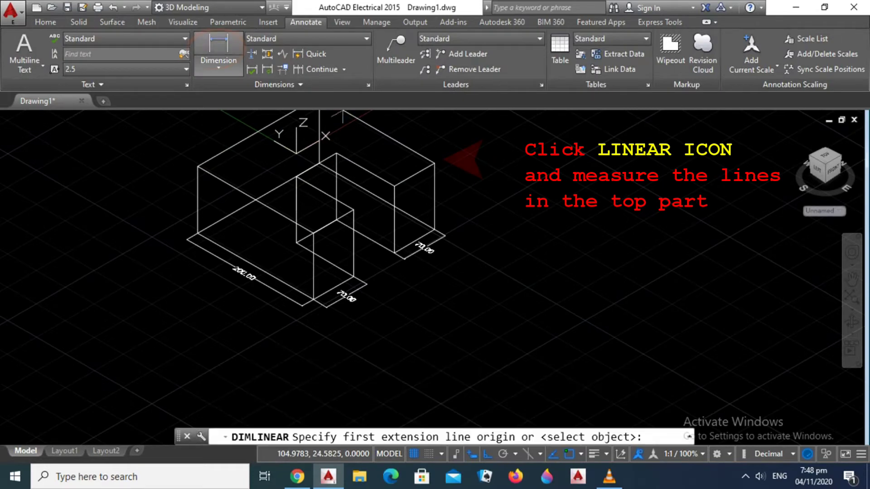
Dimension the top face's notch edge as 70.00 and its back edge as 210.00
left_click(296, 177)
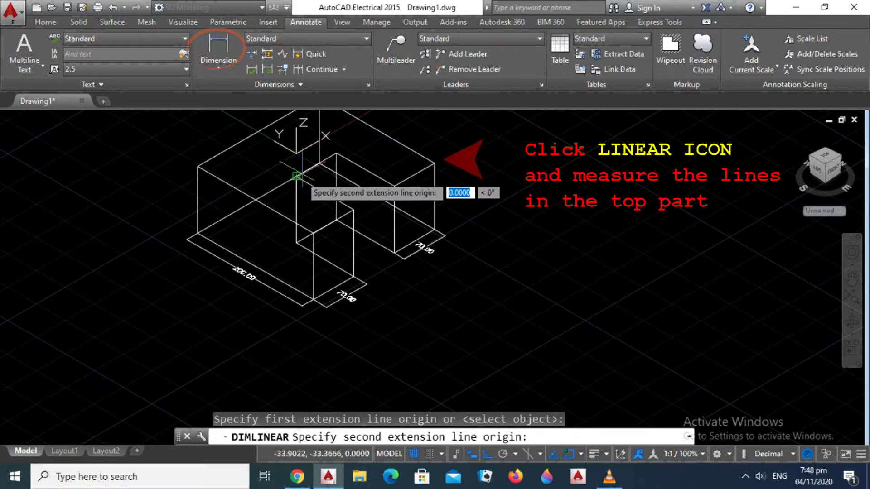
left_click(337, 153)
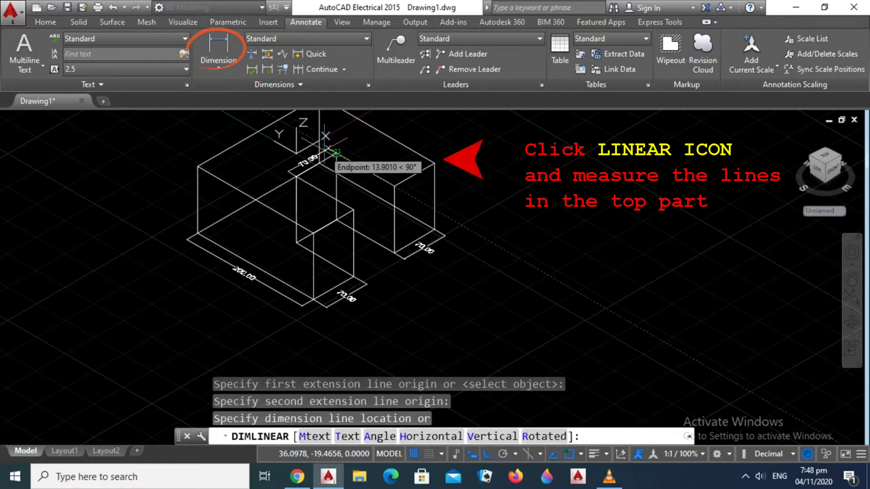
left_click(333, 151)
middle_click_drag(333, 152, 340, 197)
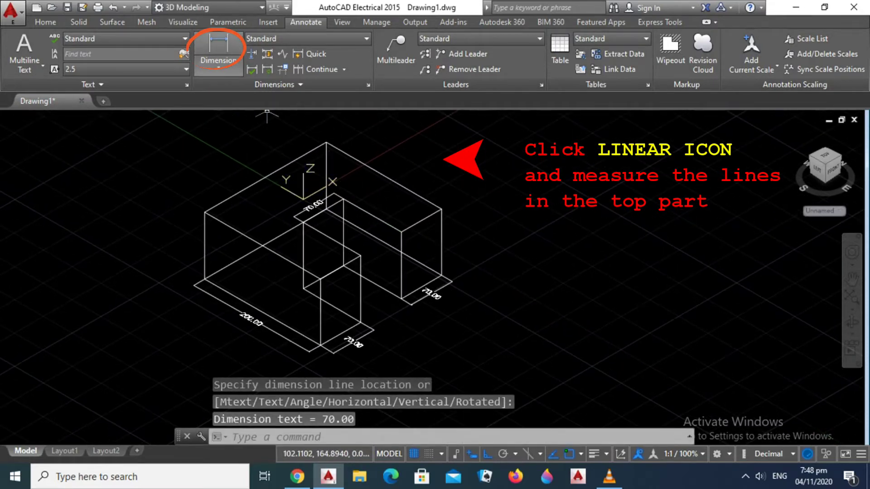
left_click(219, 48)
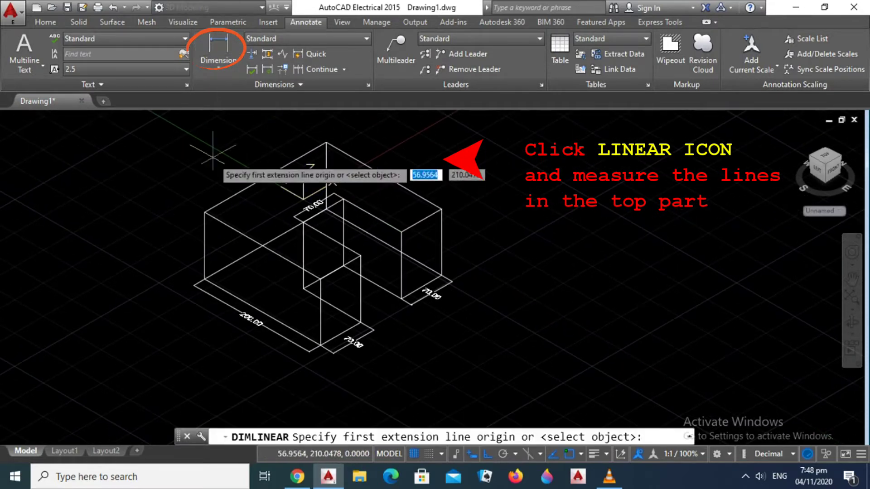
left_click(205, 212)
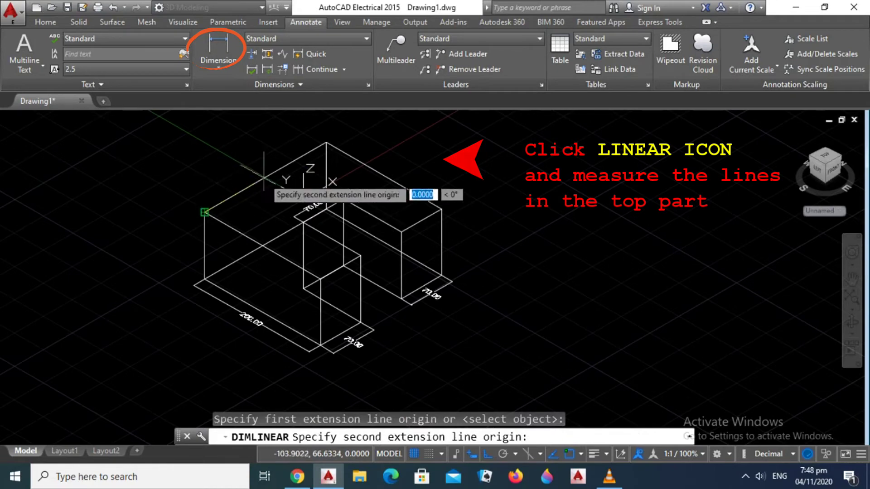
left_click(327, 141)
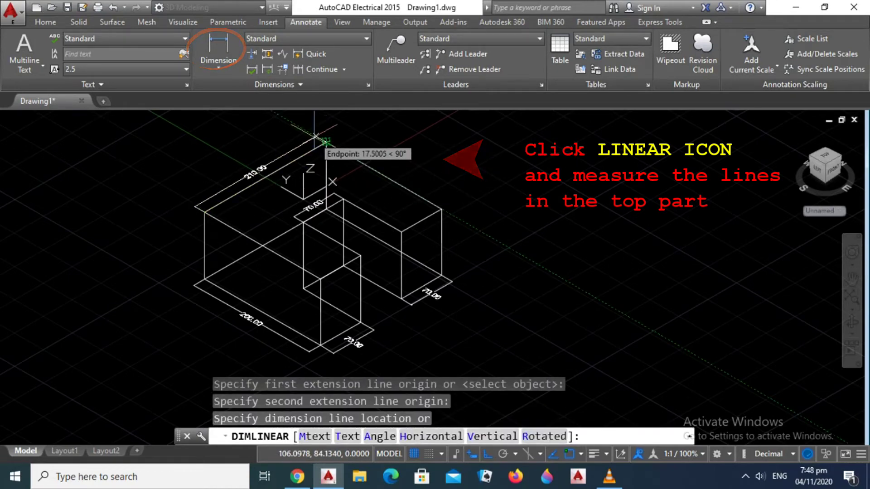
left_click(316, 136)
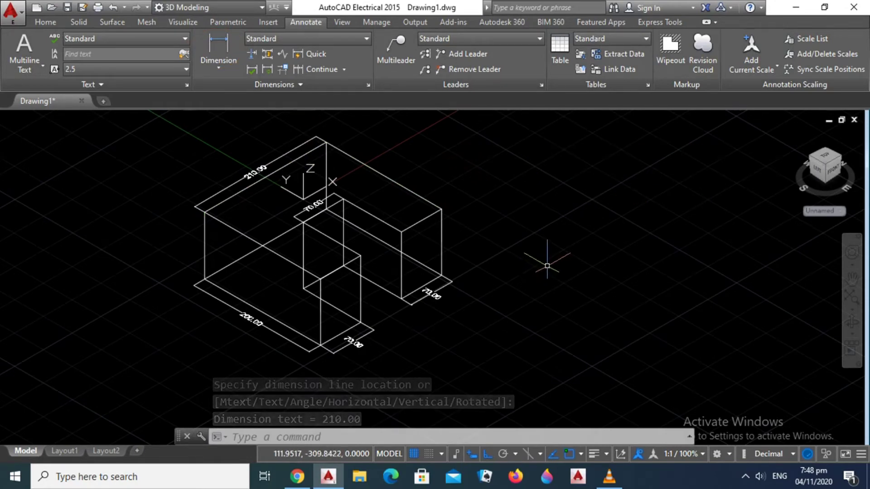
key("Escape")
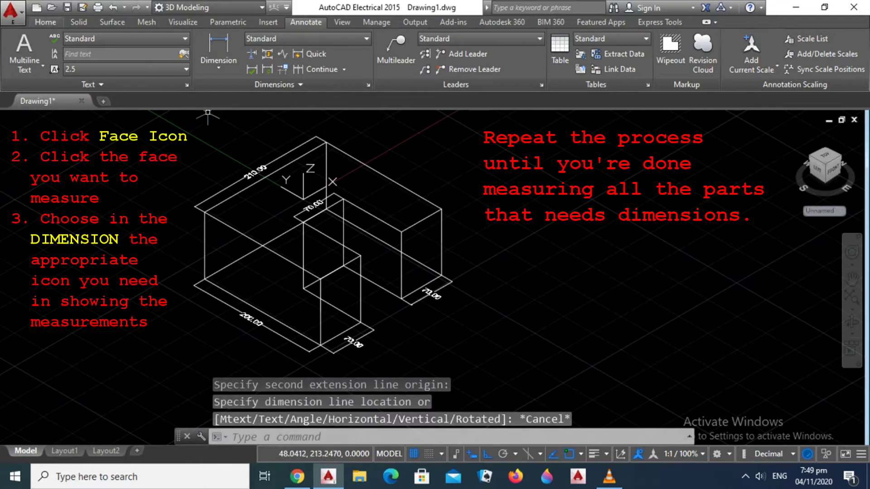
left_click(46, 21)
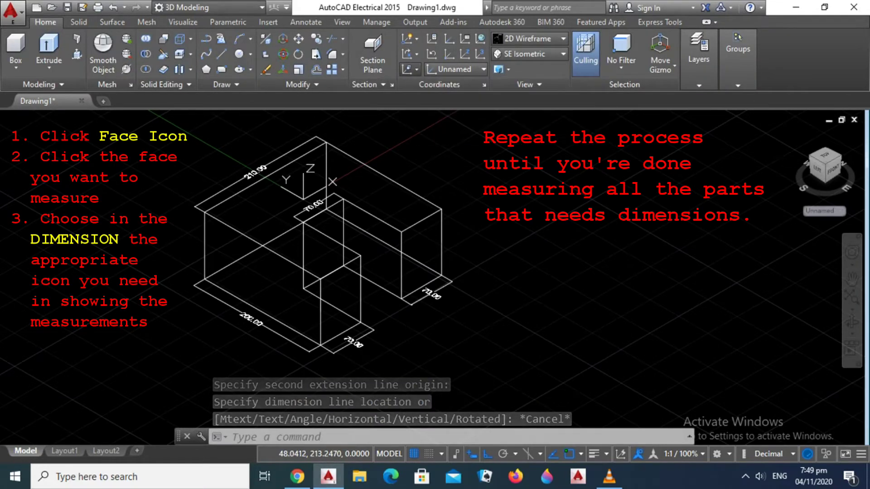
Align the UCS to the solid's long side face
left_click(416, 69)
left_click(413, 140)
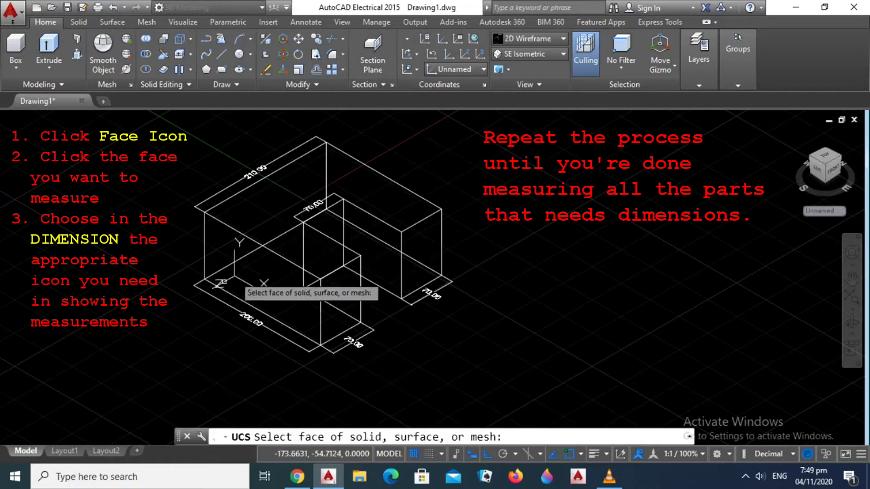
left_click(212, 256)
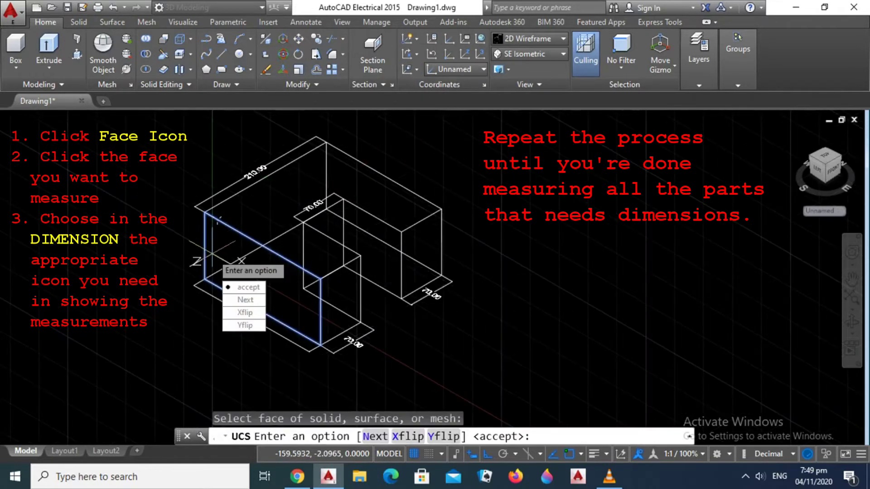
key("Return")
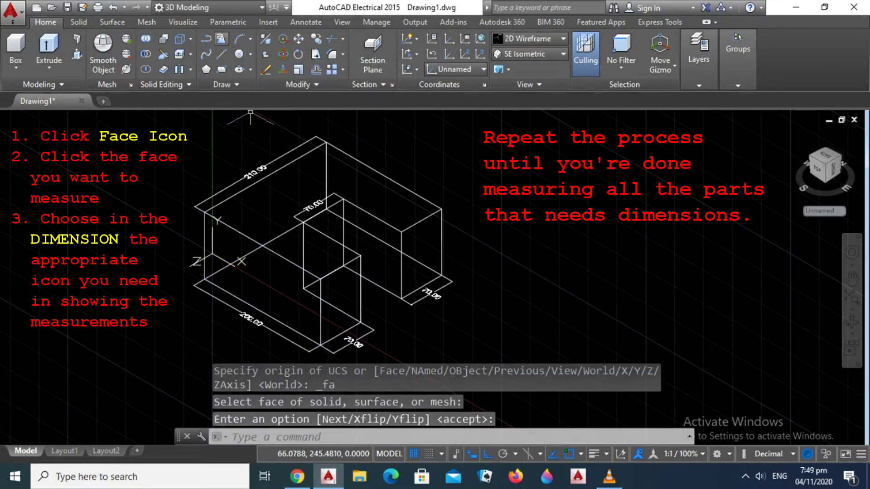
Add a 100.00 height dimension on the side face's left vertical edge
left_click(306, 22)
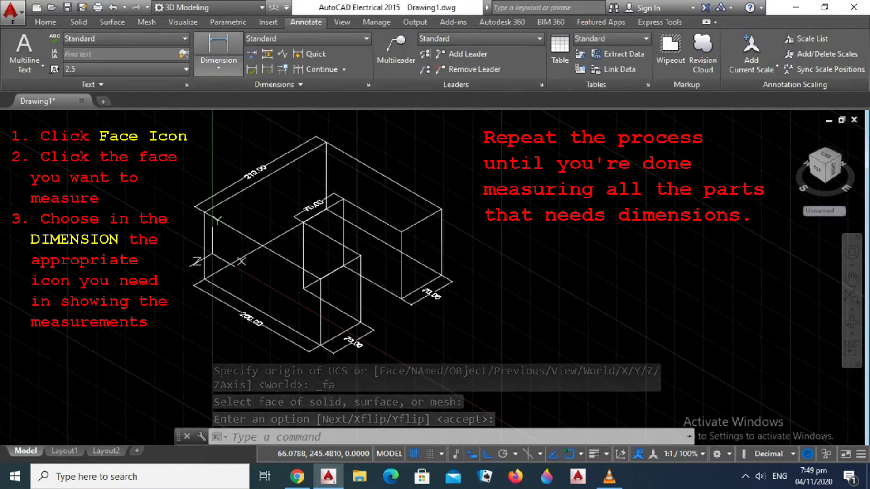
left_click(218, 45)
left_click(205, 212)
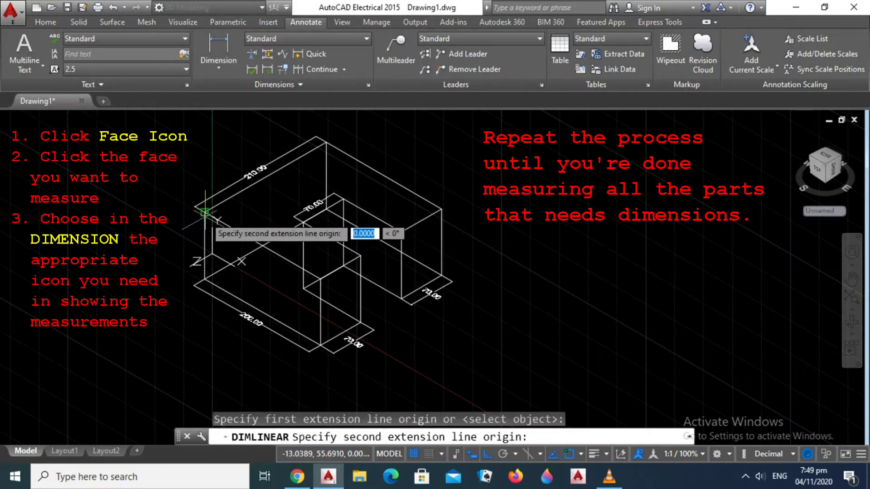
left_click(205, 279)
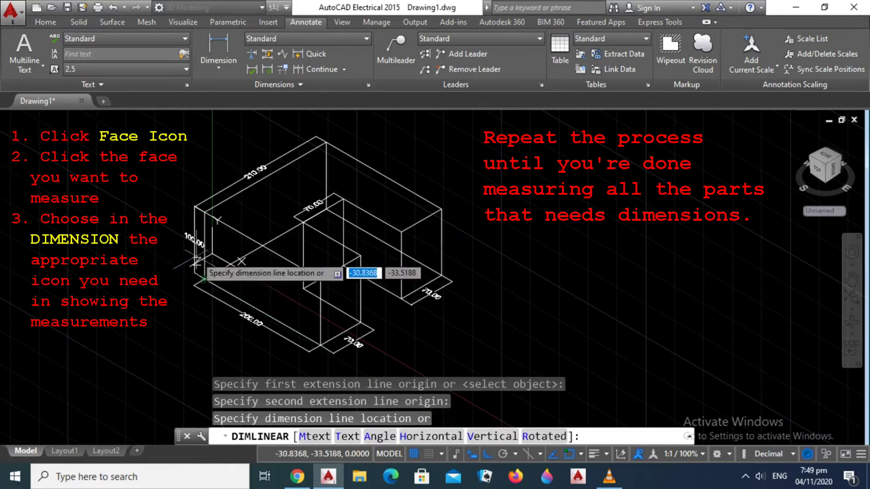
left_click(194, 205)
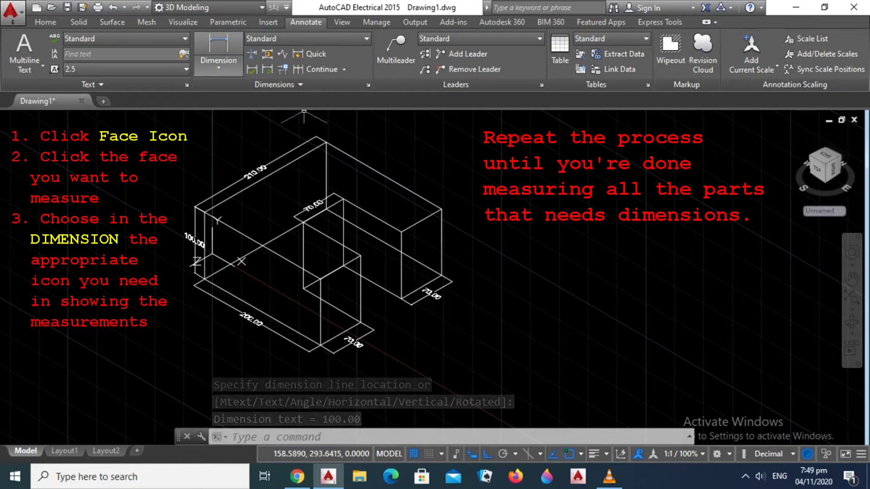
left_click(46, 22)
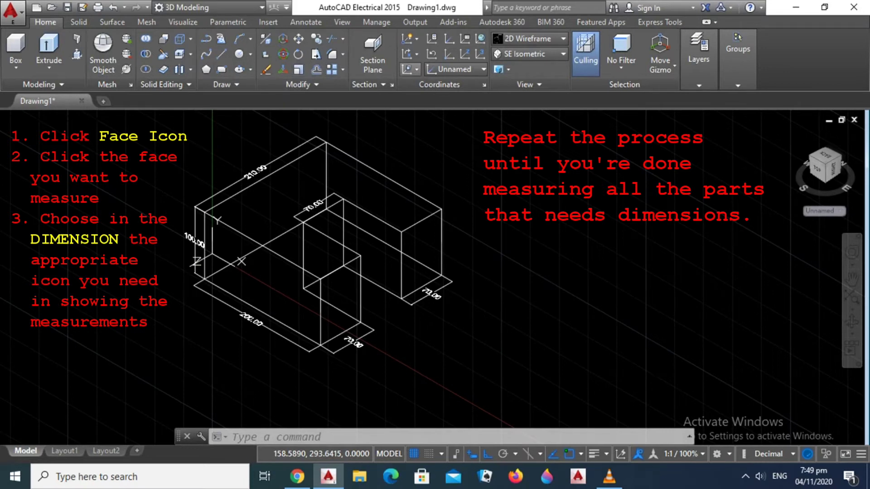
Align the UCS to the solid's right end face
left_click(409, 69)
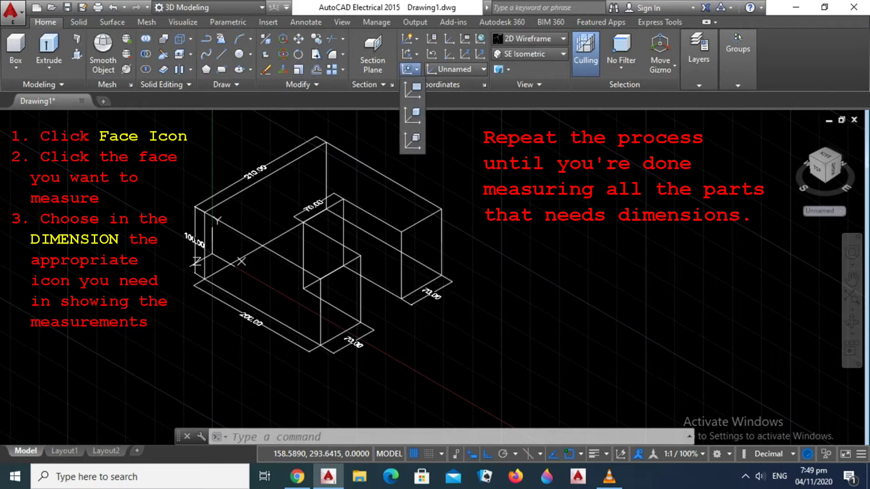
left_click(412, 140)
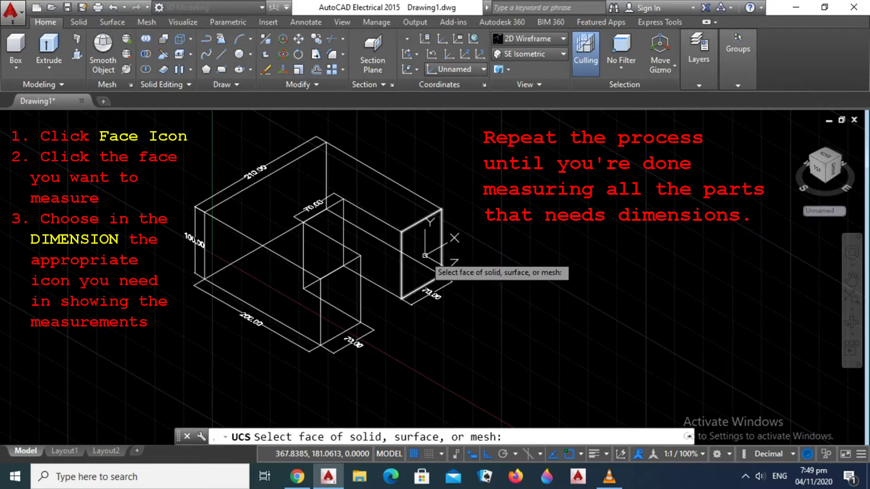
left_click(430, 266)
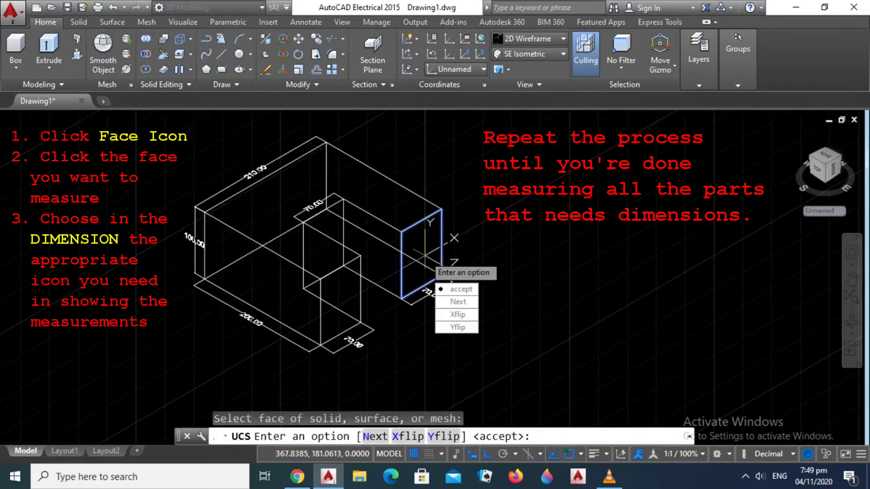
key("Return")
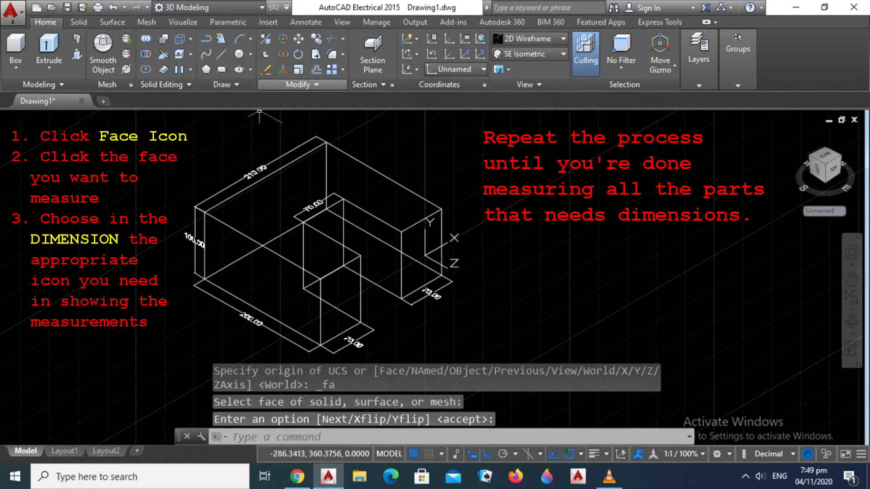
Add a 100.00 height dimension on the right end face's vertical edge
left_click(306, 22)
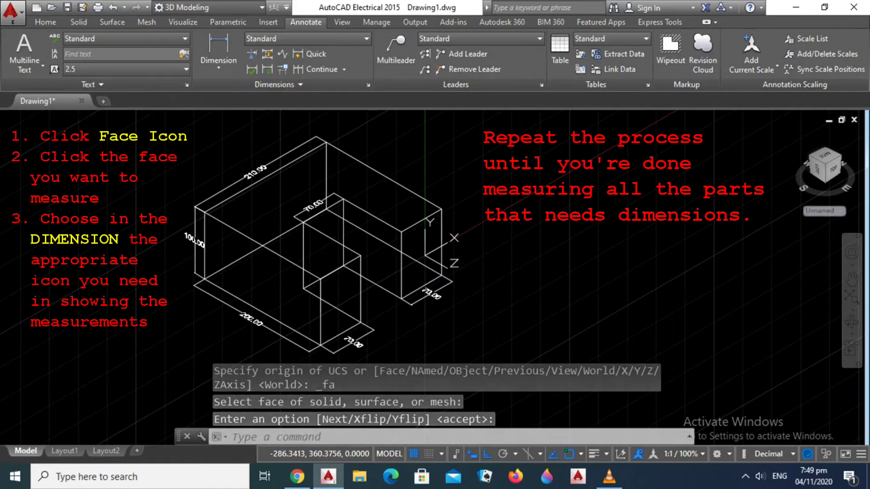
left_click(219, 45)
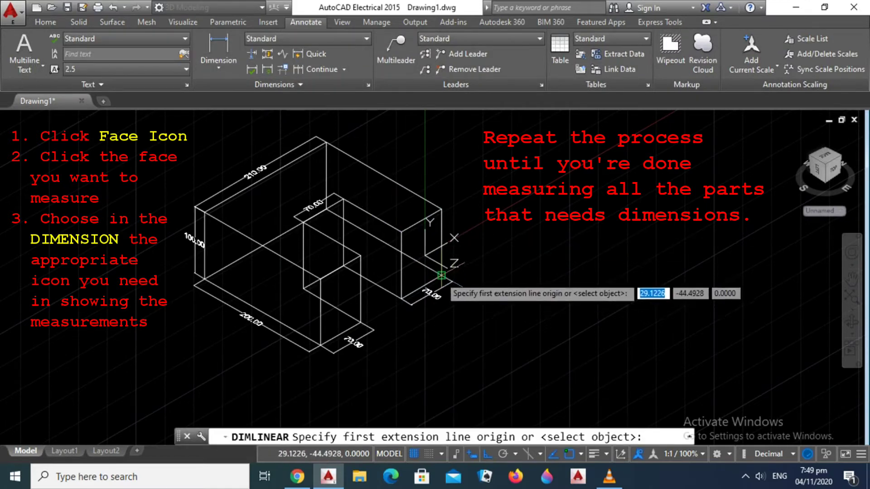
left_click(441, 275)
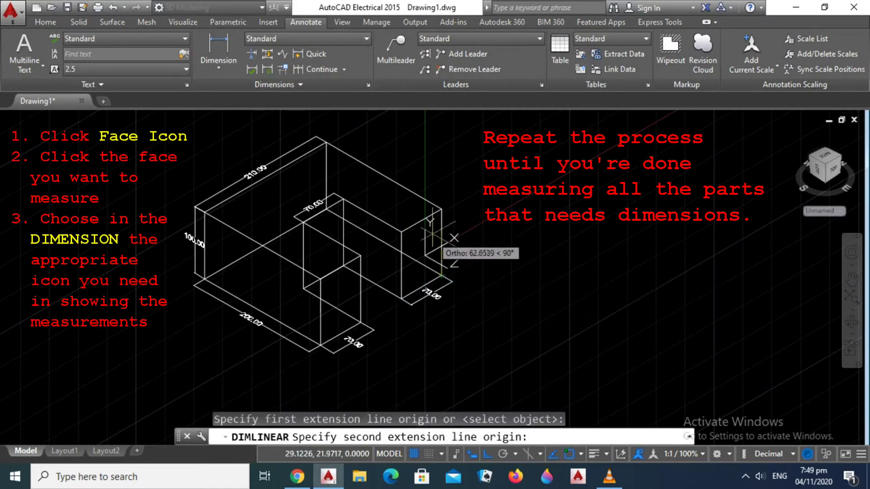
left_click(442, 208)
key("Escape")
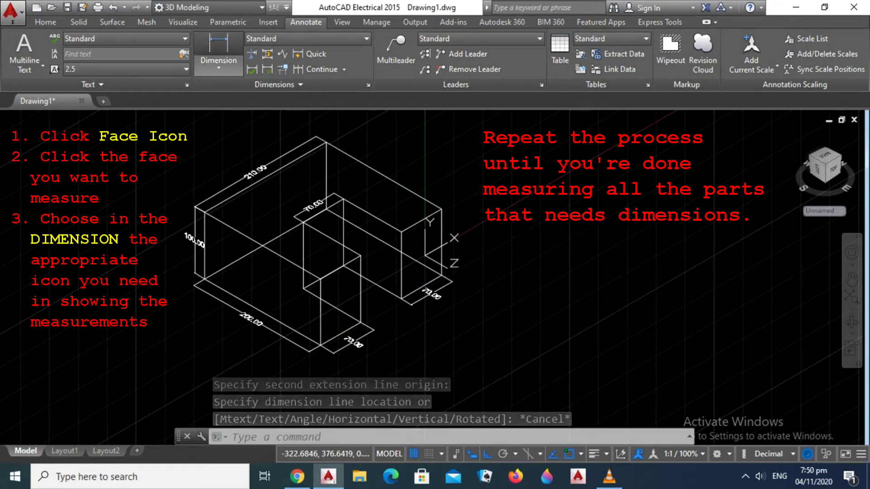
left_click(218, 45)
left_click(442, 209)
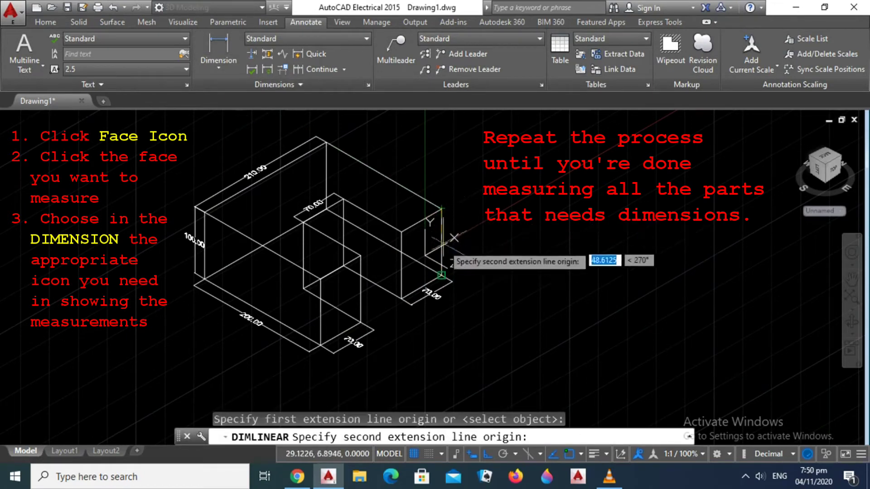
left_click(442, 274)
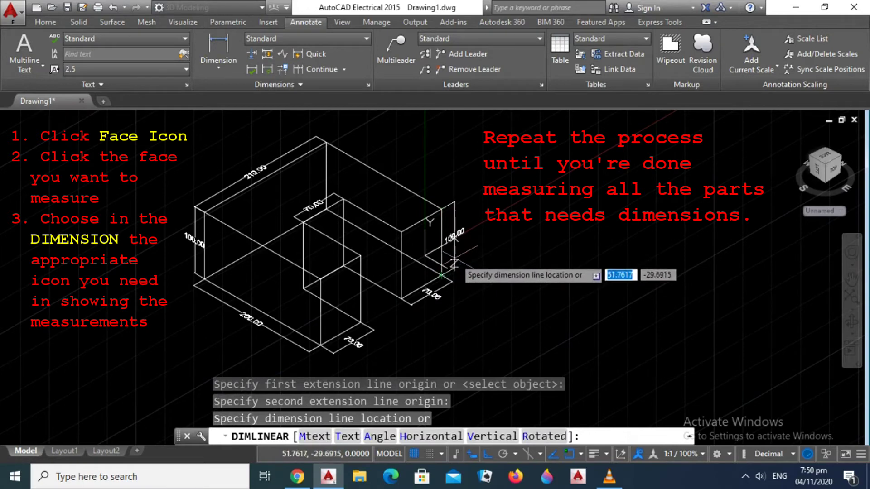
left_click(455, 252)
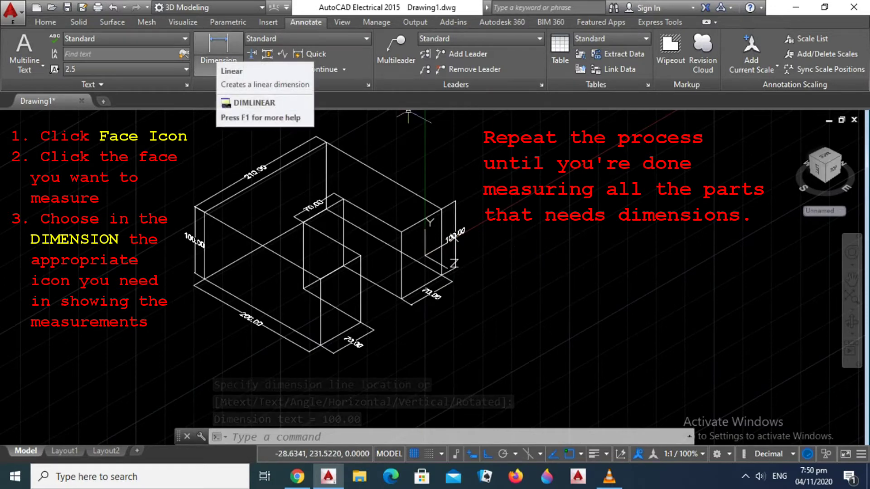
left_click(45, 21)
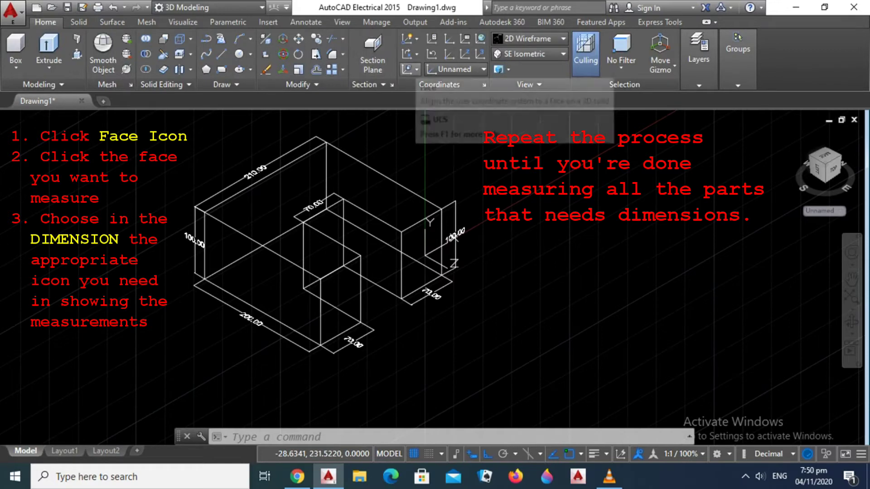
Align the UCS to the solid's top face
left_click(416, 69)
left_click(412, 139)
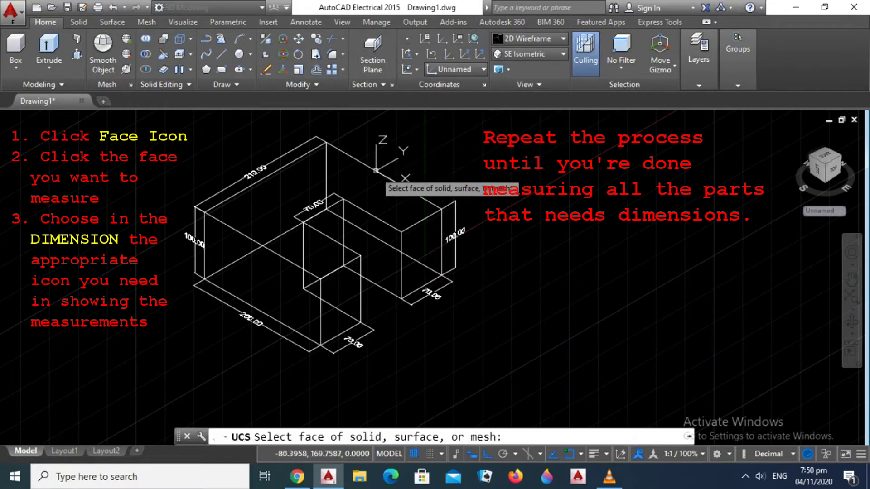
left_click(355, 180)
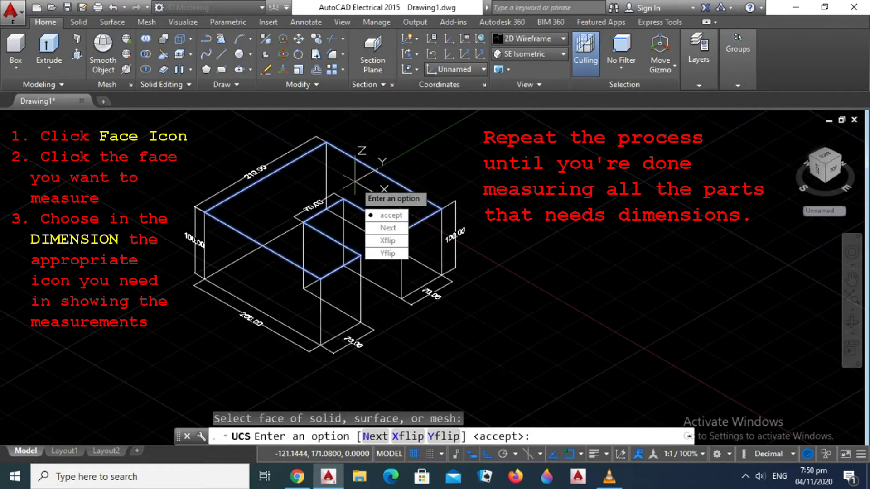
key("Return")
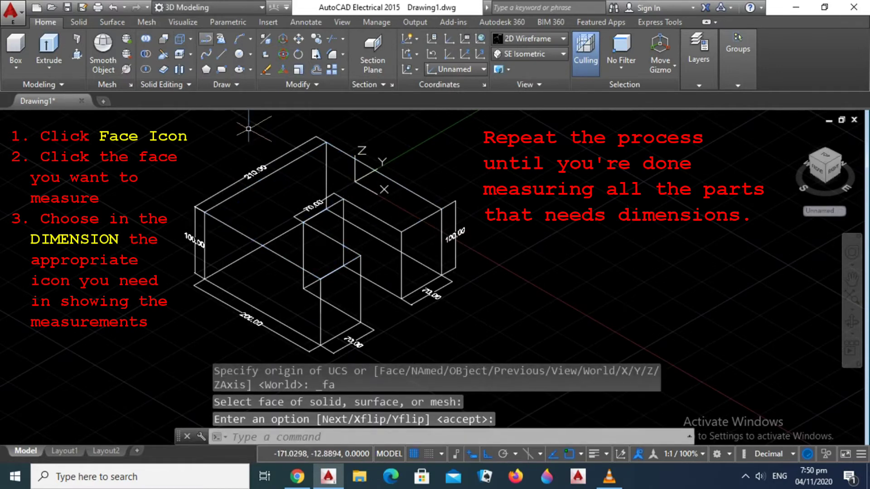
Place a 200.00 linear dimension along the top face's edge
left_click(306, 21)
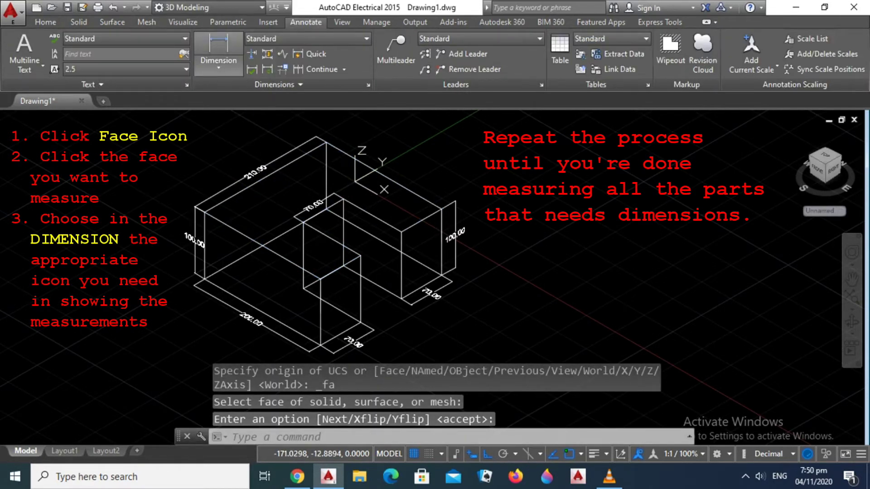
left_click(218, 45)
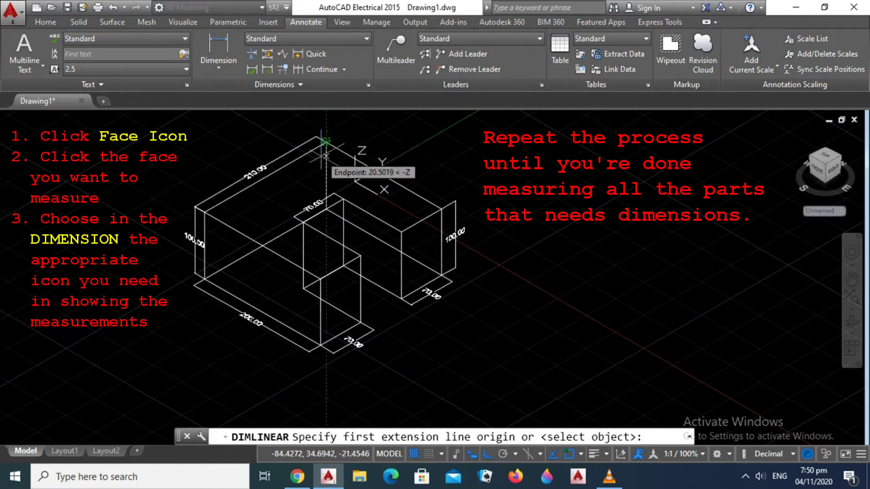
left_click(326, 142)
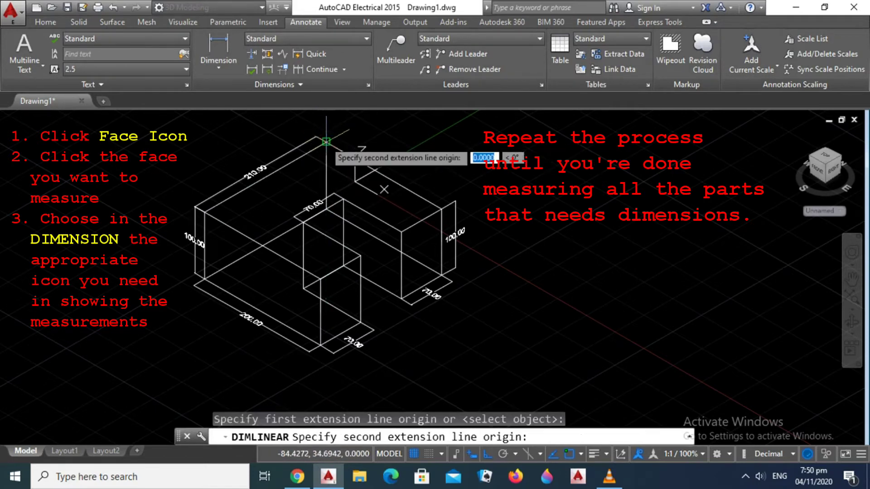
left_click(440, 208)
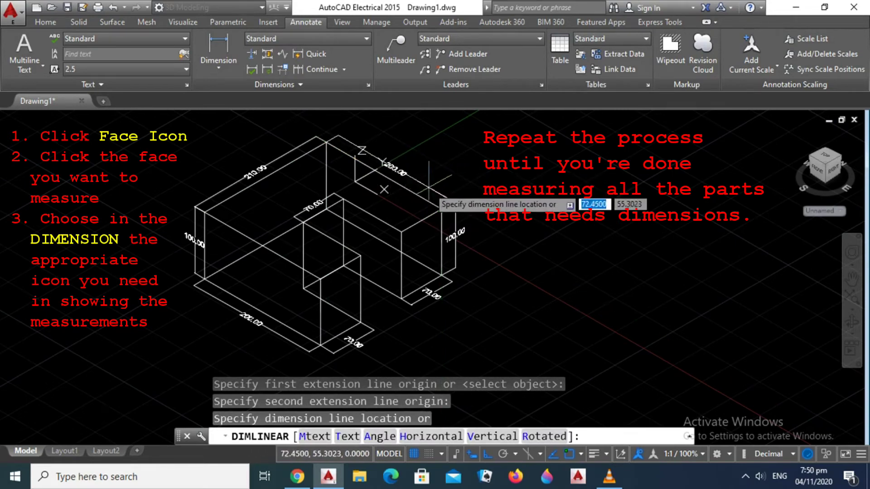
left_click(453, 199)
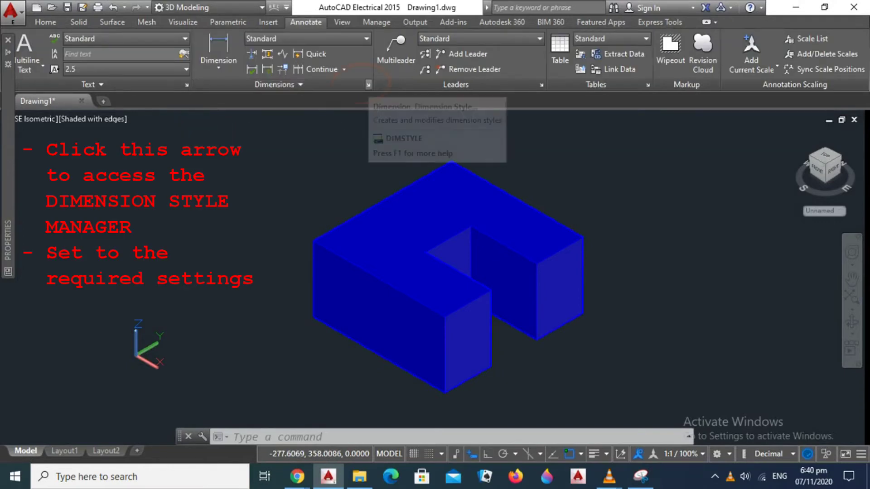
Give the Standard dimension style 0.00 precision and 8.0000 text height, and make it current
left_click(368, 85)
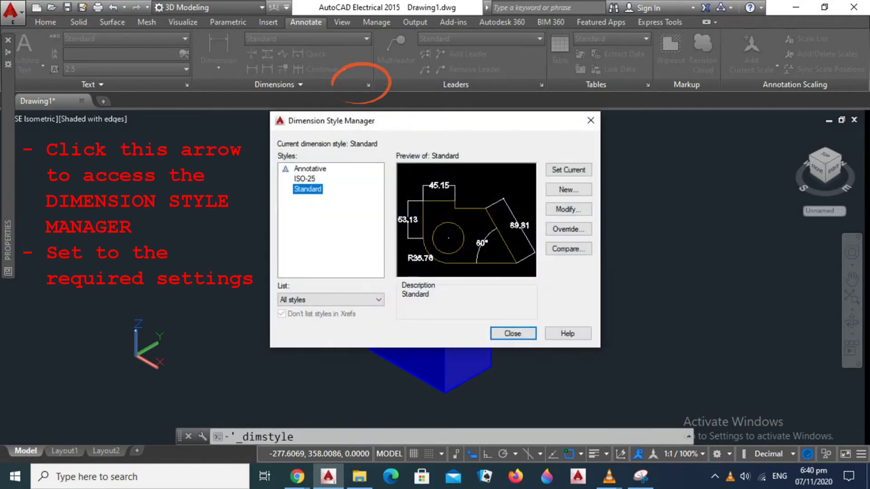
left_click(308, 189)
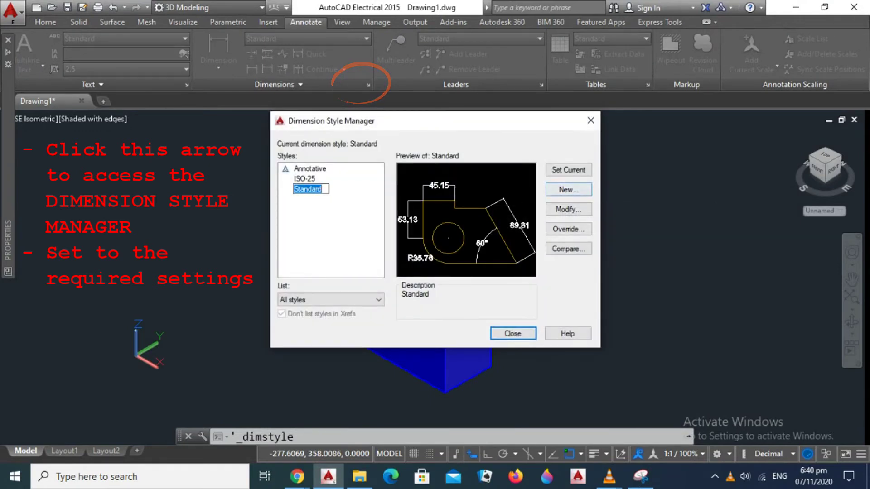
left_click(568, 210)
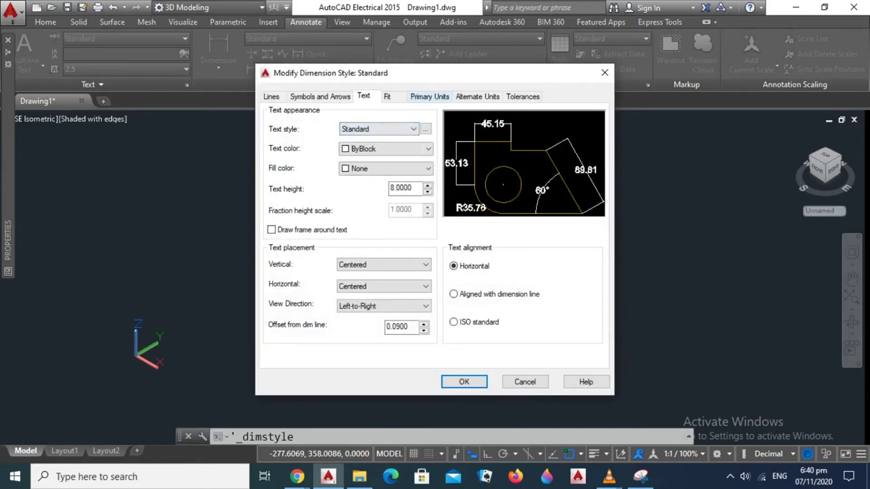
left_click(429, 97)
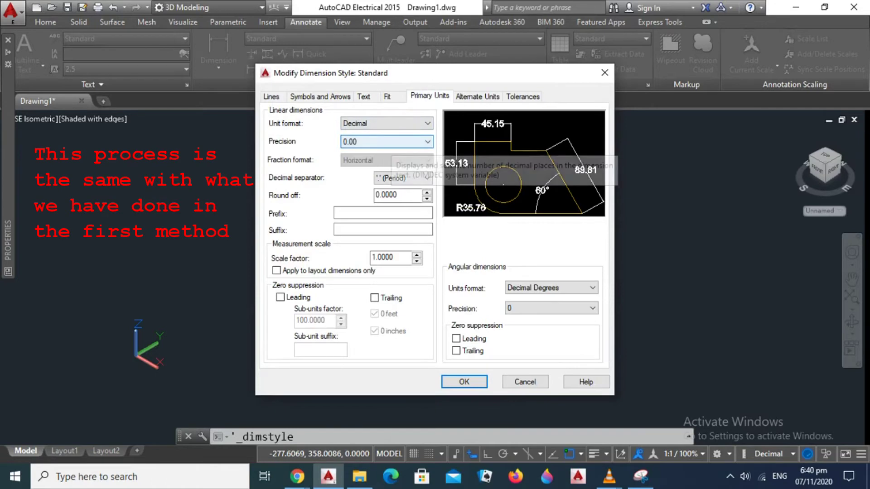
left_click(385, 142)
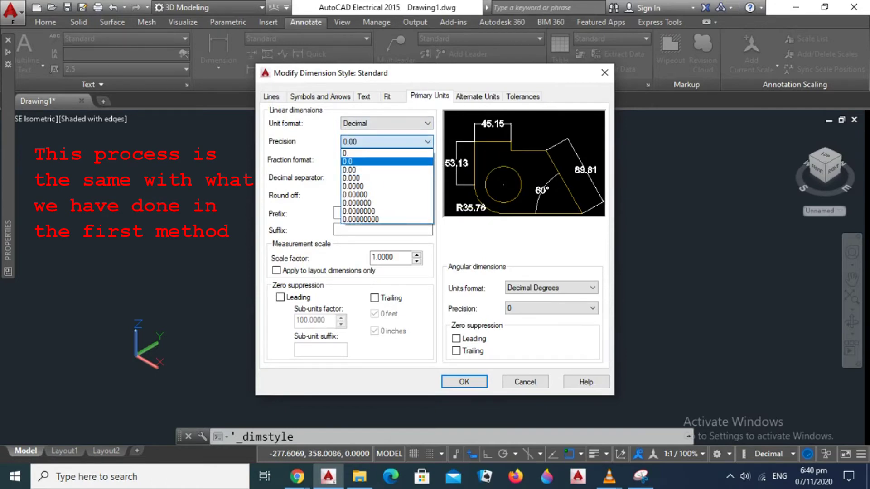
left_click(362, 169)
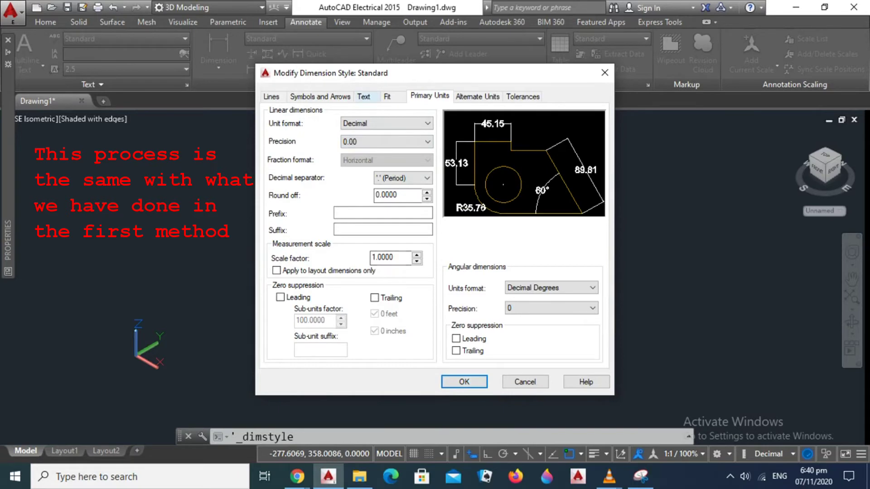
left_click(364, 96)
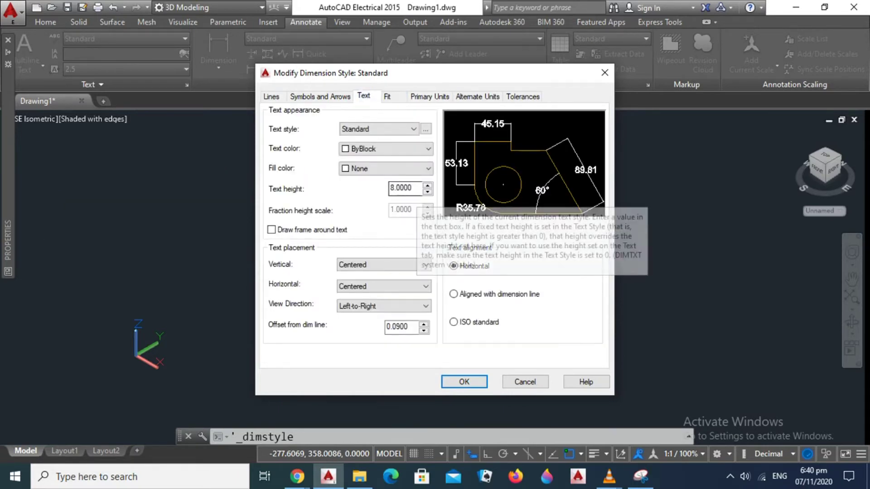
left_click(410, 187)
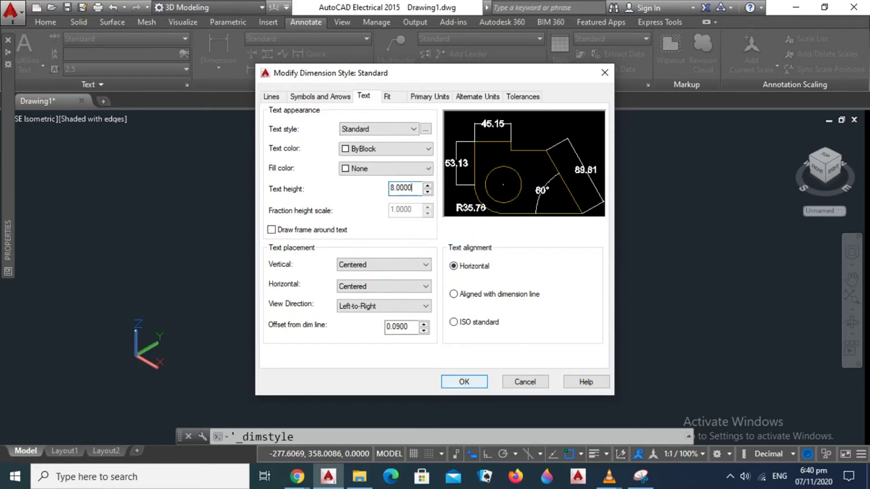
key("Return")
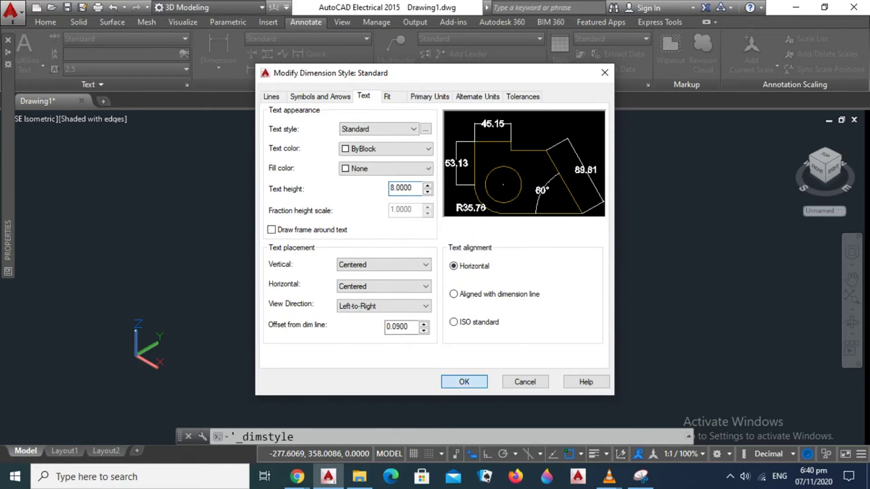
left_click(568, 169)
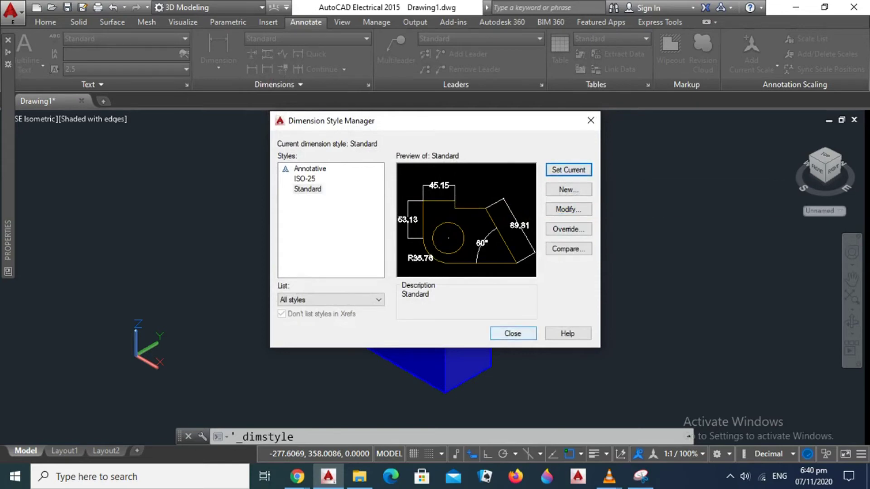
left_click(504, 333)
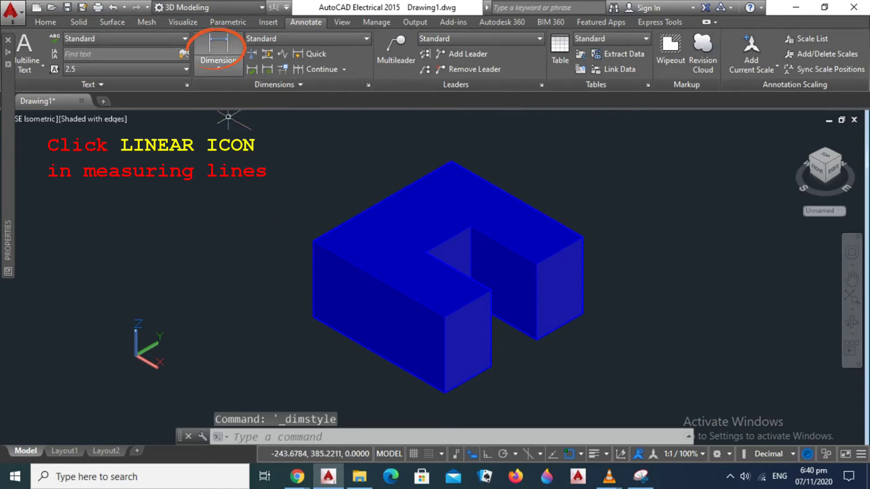
Dimension the solid's lower front-left edge as 200.00, placed below the edge
left_click(219, 46)
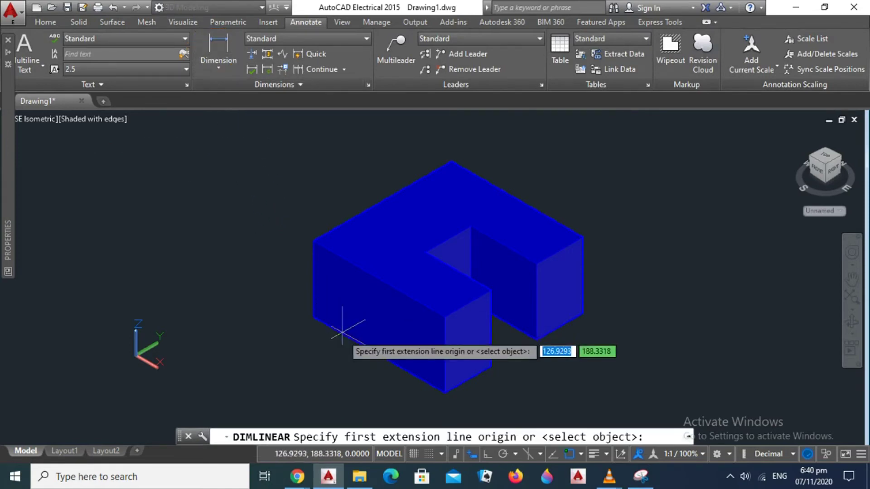
left_click(313, 318)
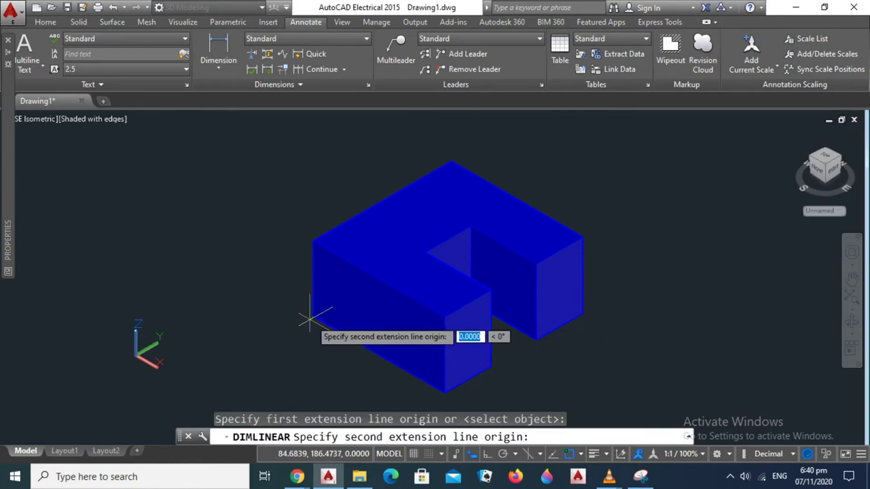
left_click(445, 391)
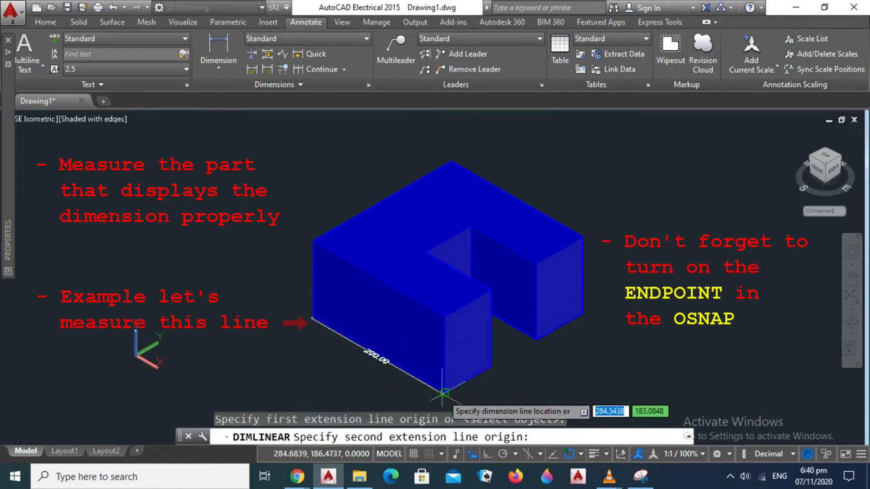
middle_click_drag(389, 364, 392, 336)
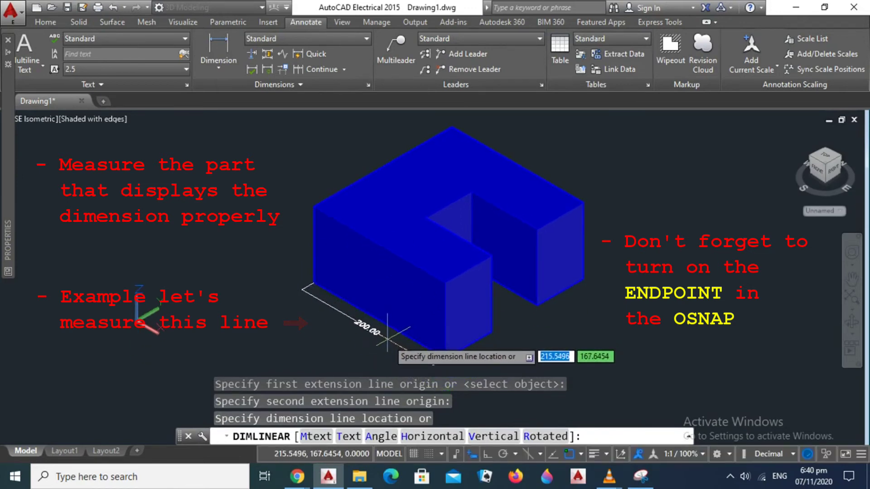
left_click(387, 339)
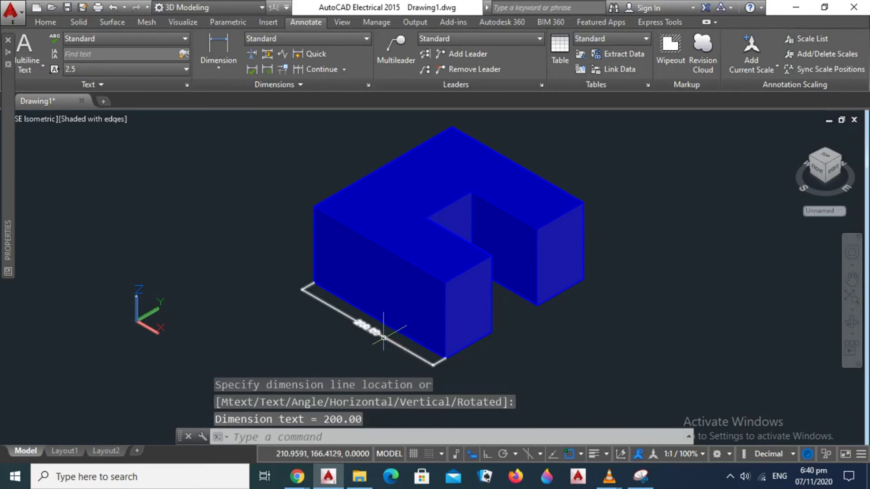
key("Escape")
type("Uc")
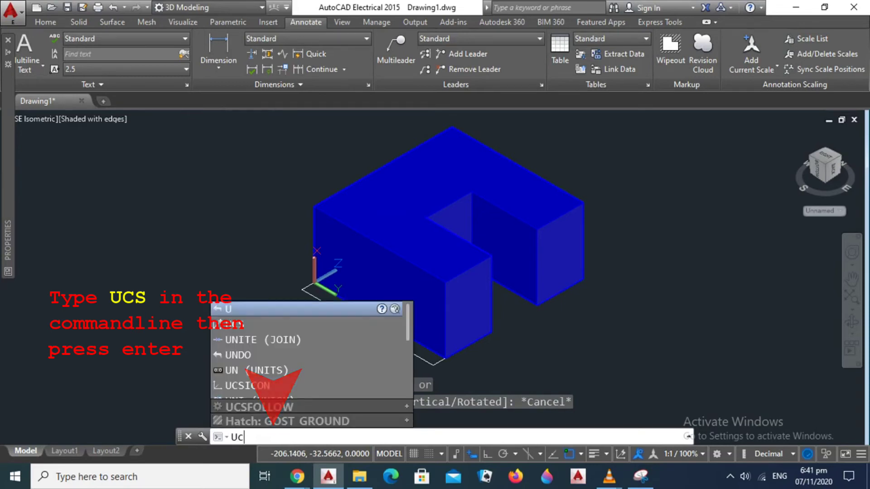
Align the UCS to the solid's left front face using the UCS Object option
type("s")
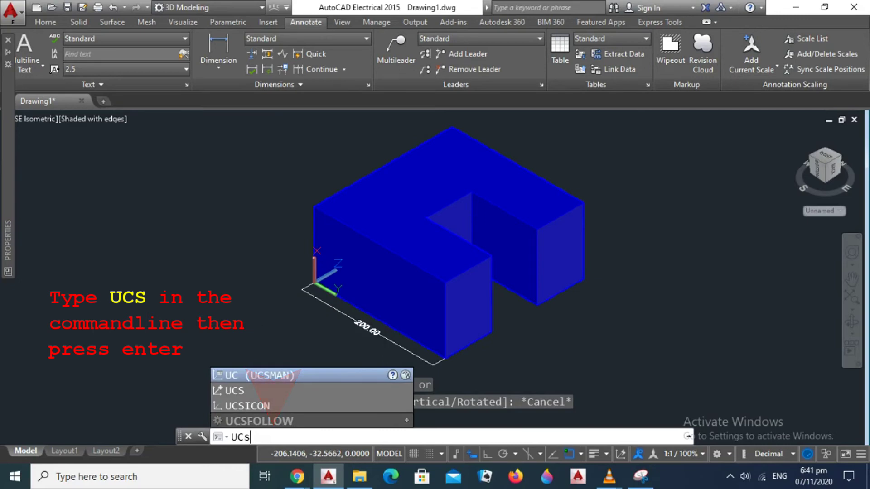
key("Return")
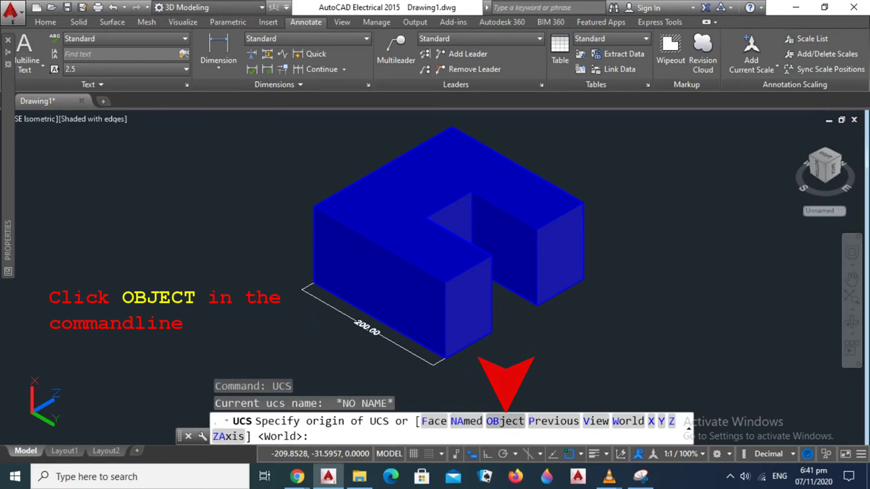
left_click(505, 422)
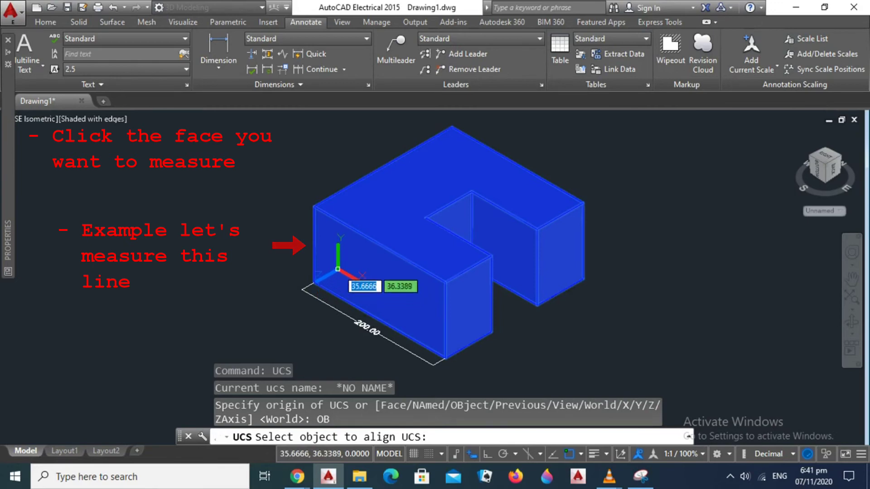
left_click(338, 269)
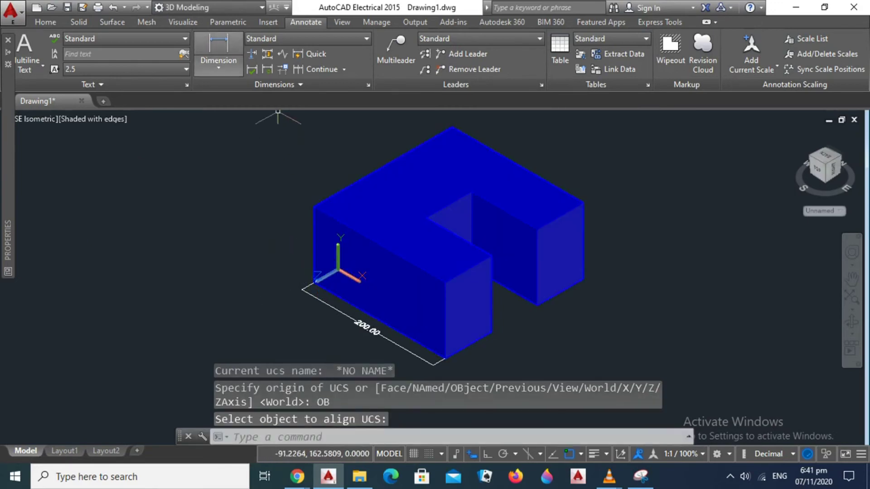
Dimension the left vertical edge's 100.00 height beside the solid
left_click(218, 46)
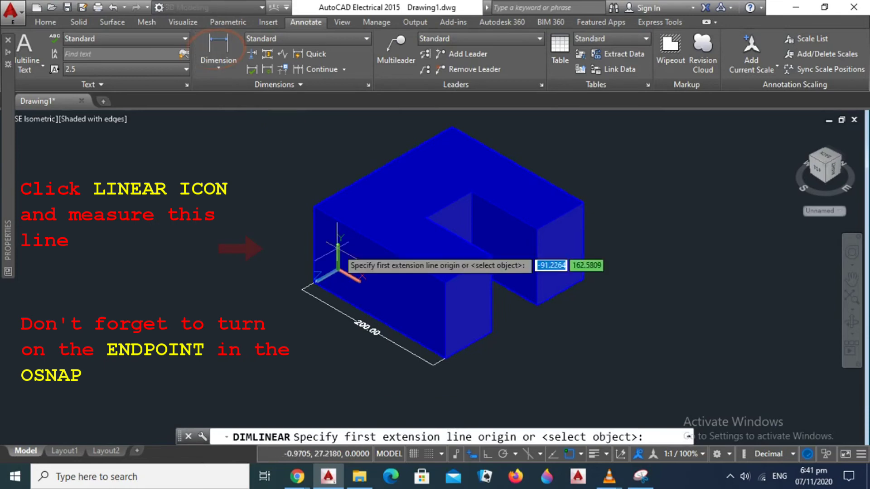
left_click(314, 206)
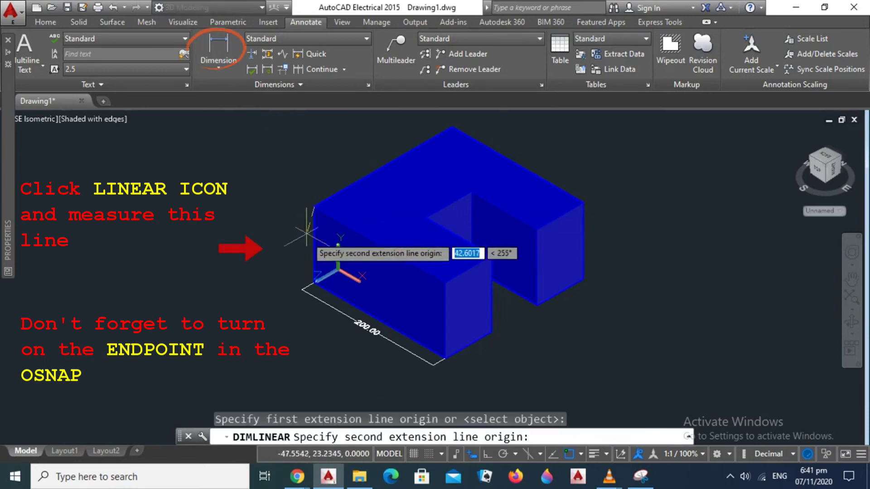
left_click(314, 282)
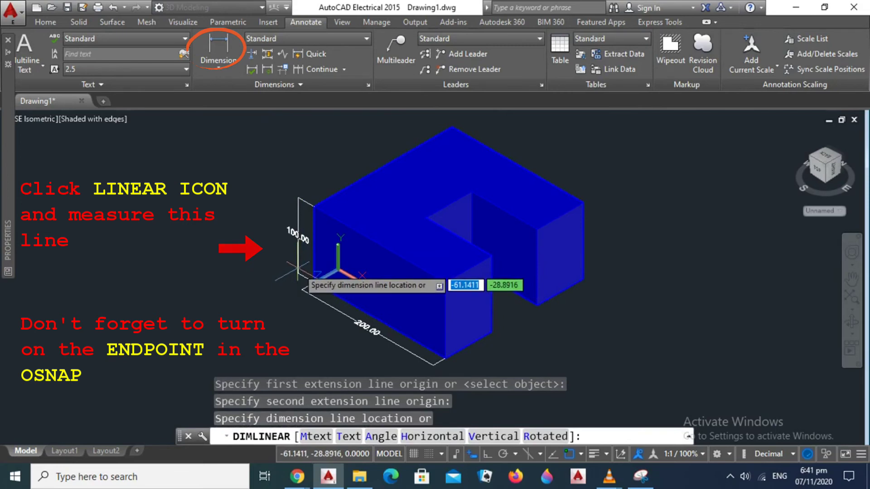
left_click(298, 268)
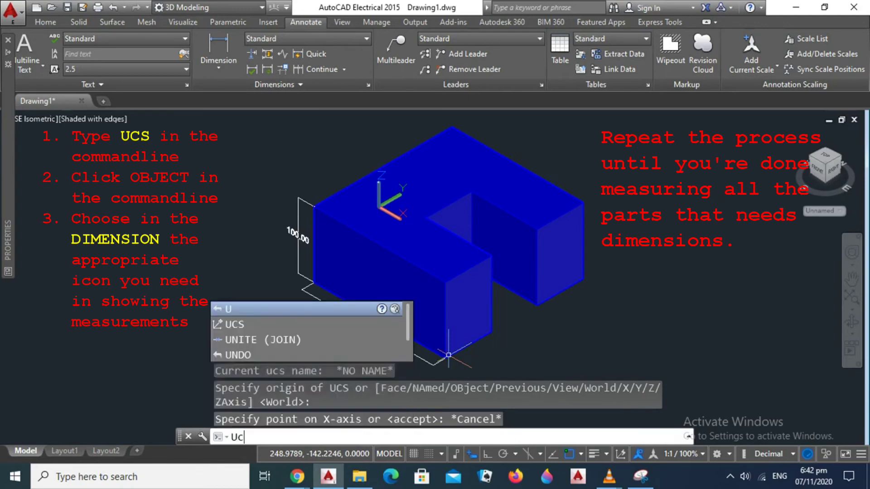
Align the UCS to the solid's top corner and dimension the 210.00 back top edge
type("cs")
key("Return")
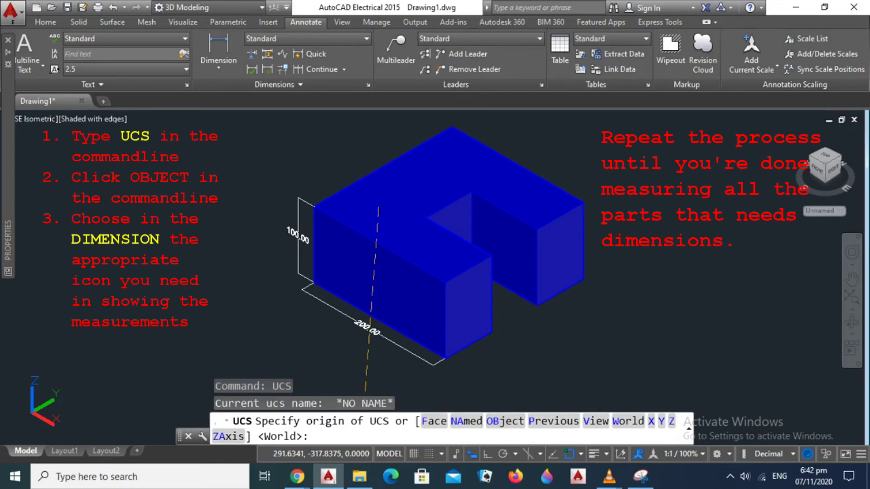
left_click(505, 421)
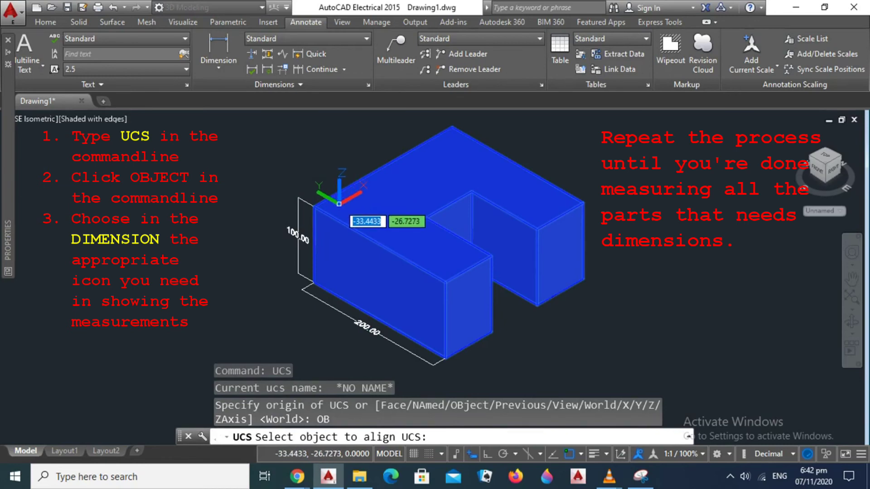
left_click(341, 204)
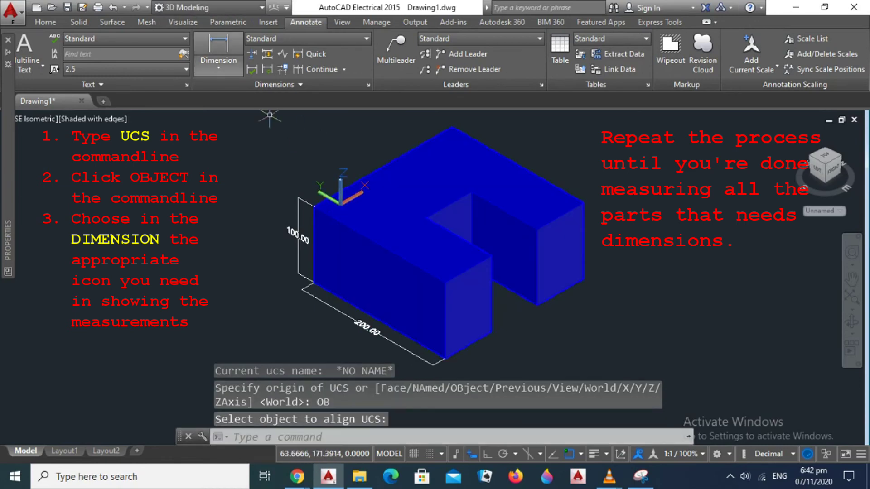
left_click(219, 46)
left_click(314, 207)
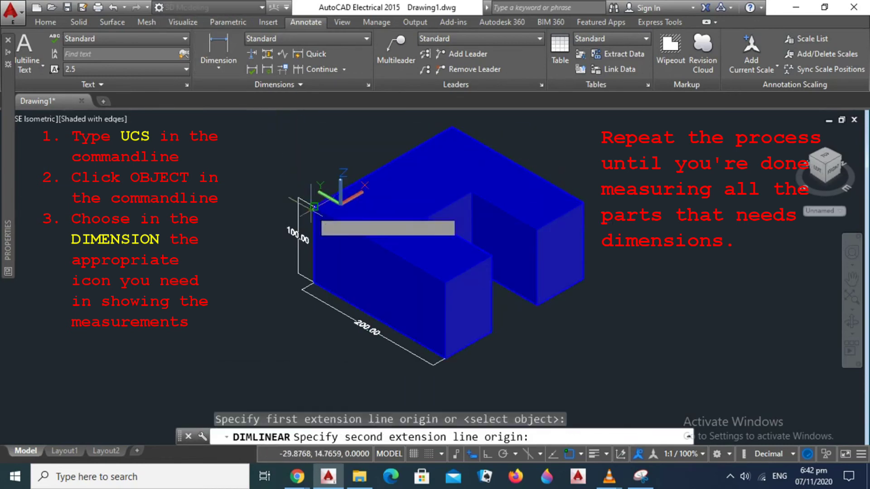
left_click(451, 127)
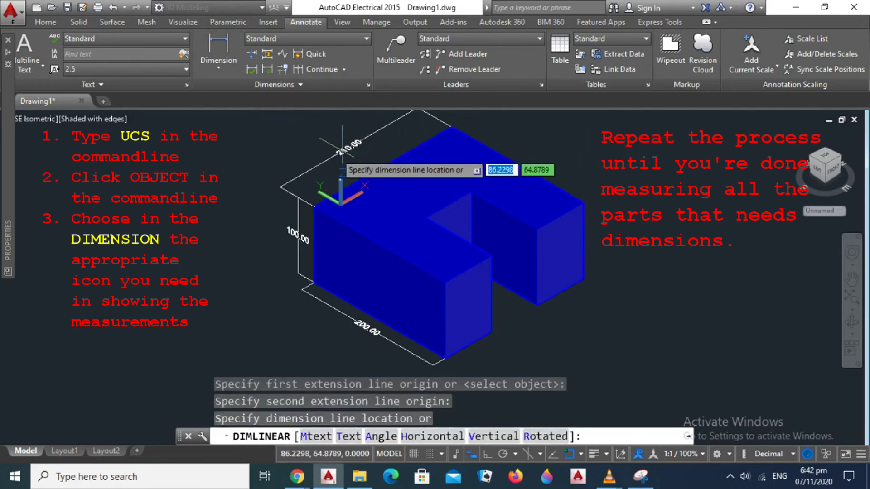
left_click(298, 197)
Dimension the 70.00 inner notch edge on the top face
key("Return")
left_click(428, 217)
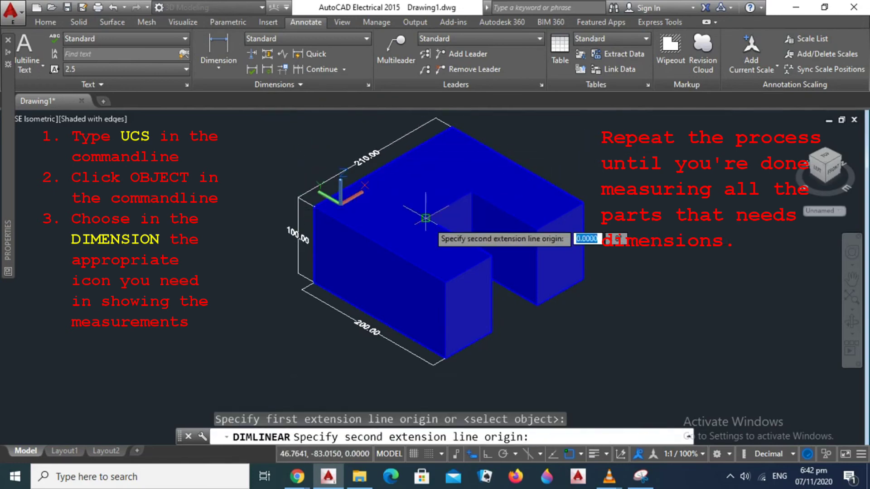
left_click(471, 195)
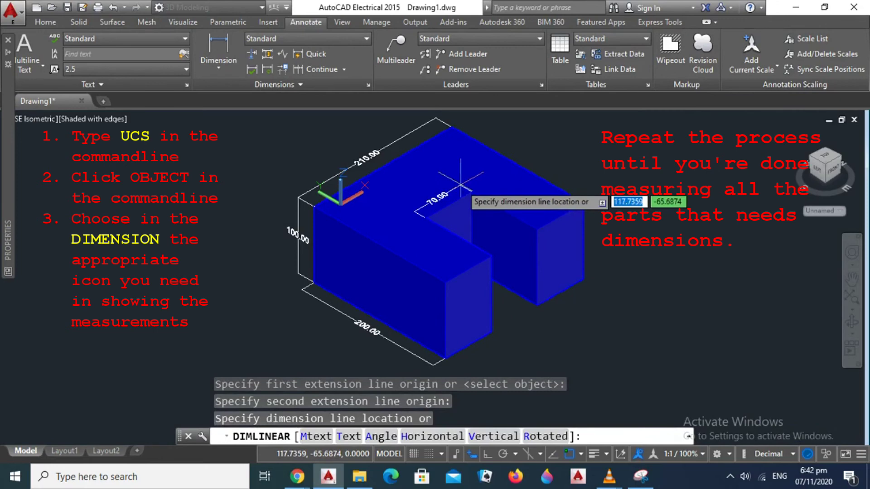
left_click(462, 185)
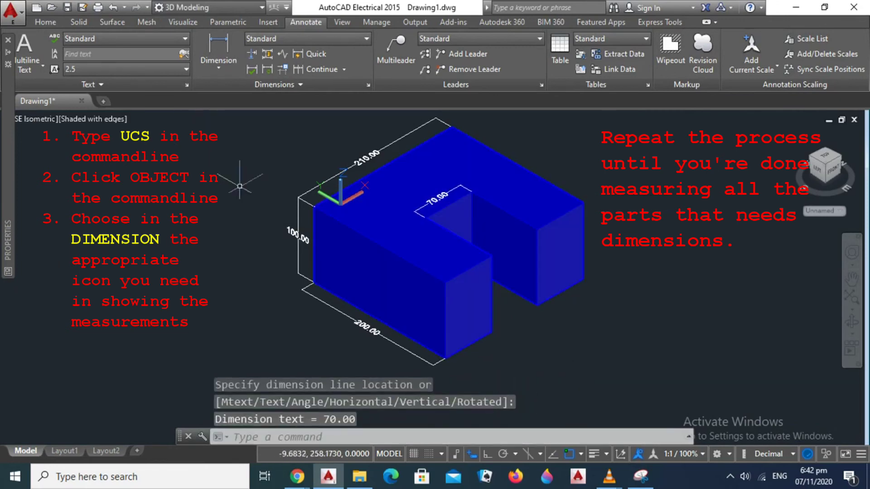
type("cs")
key("Return")
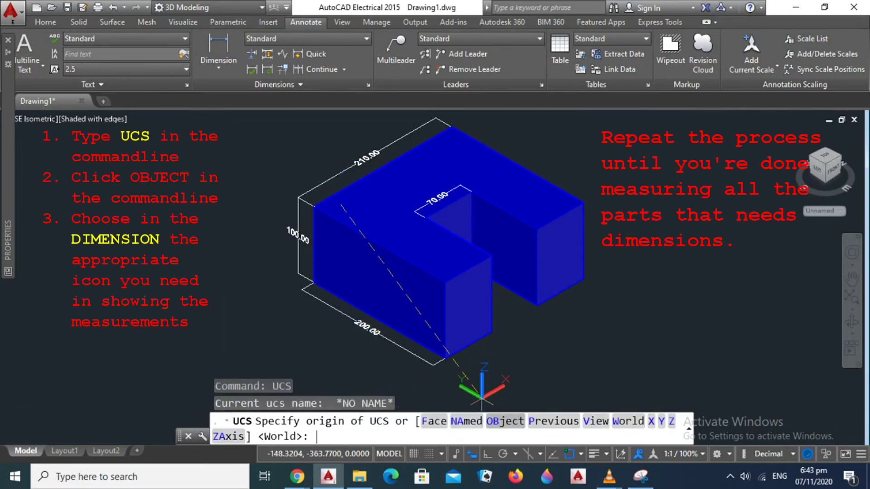
Align the UCS to the front leg and dimension both leg ends as 70.00
type("OB")
key("Return")
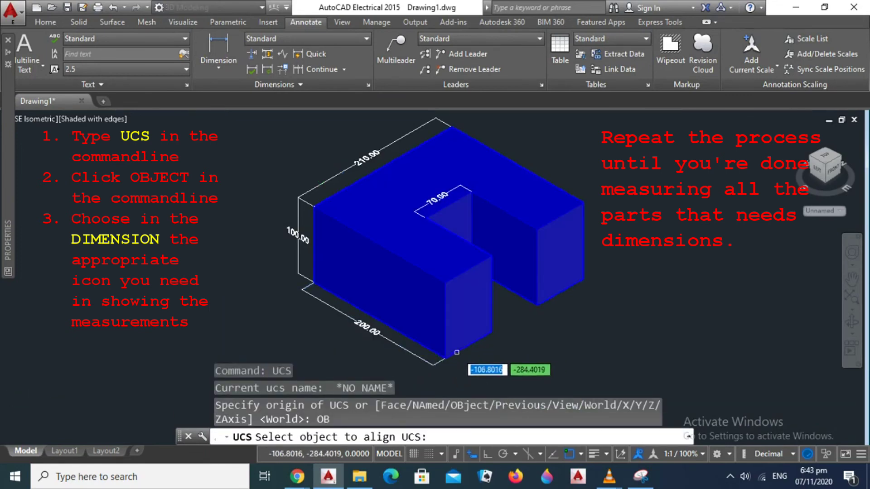
left_click(456, 352)
left_click(218, 50)
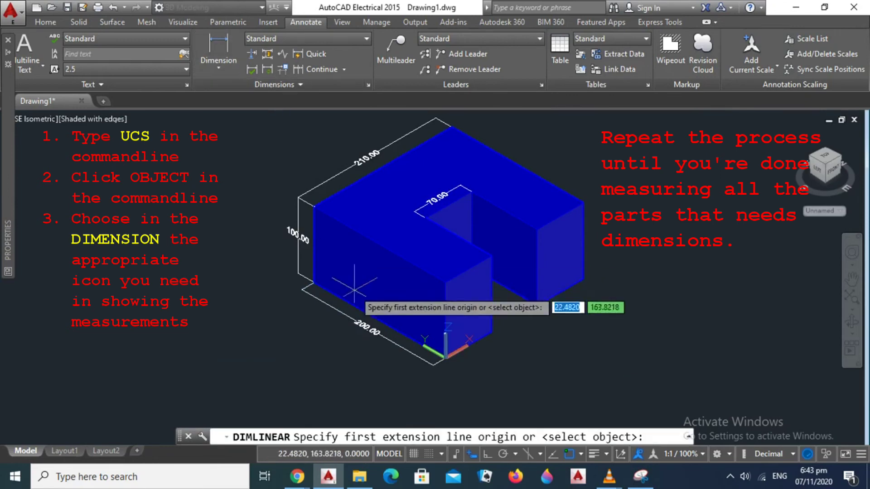
left_click(439, 358)
left_click(492, 336)
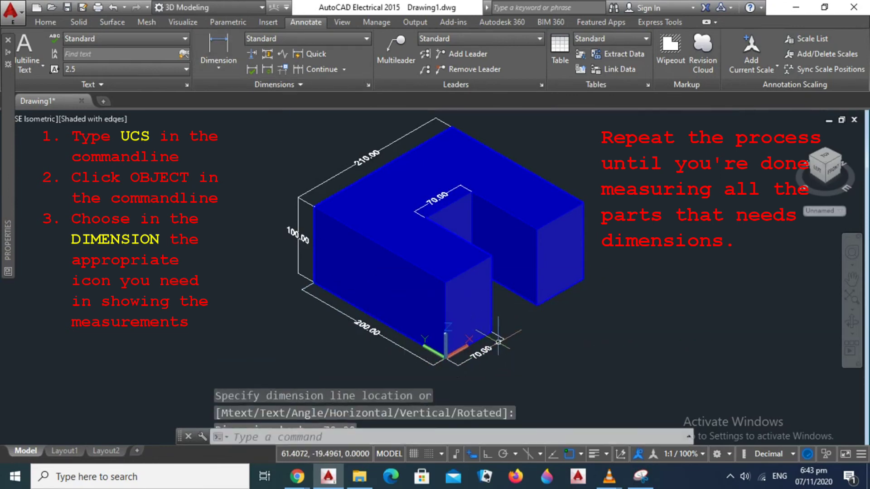
left_click(219, 50)
left_click(539, 304)
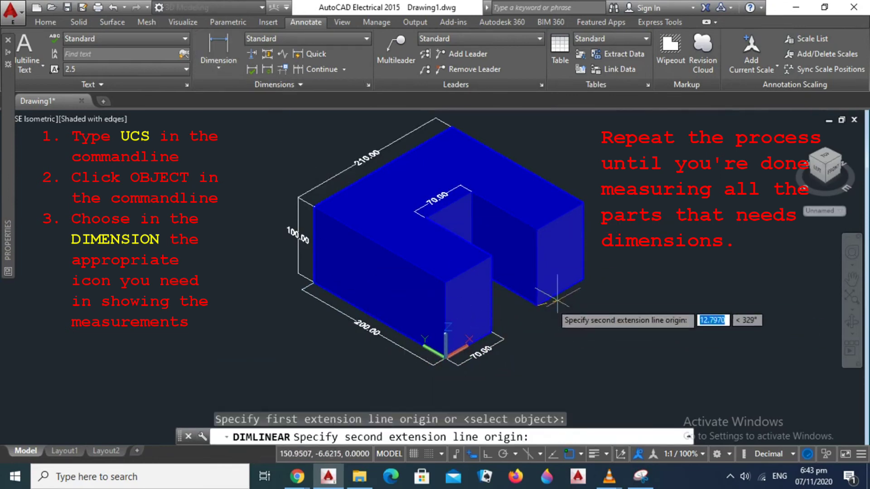
left_click(583, 279)
left_click(578, 297)
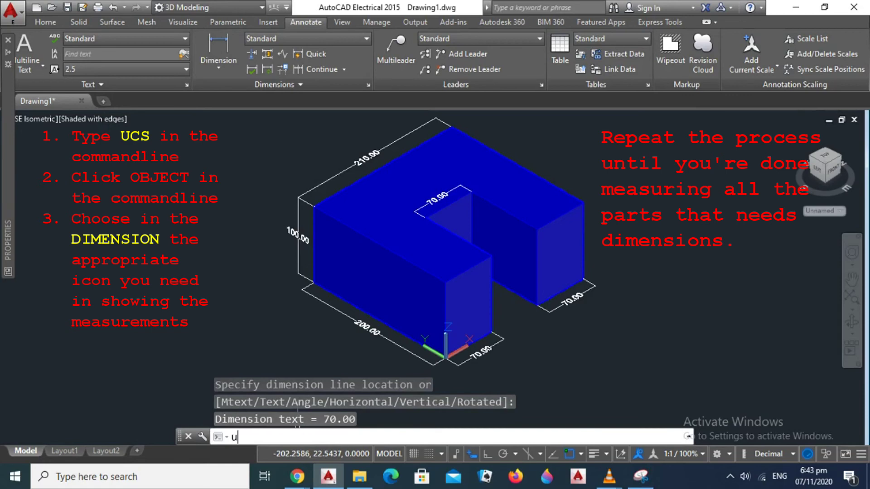
Realign the UCS to the right leg's top and dimension the 200.00 right top edge
type("cs")
key("Return")
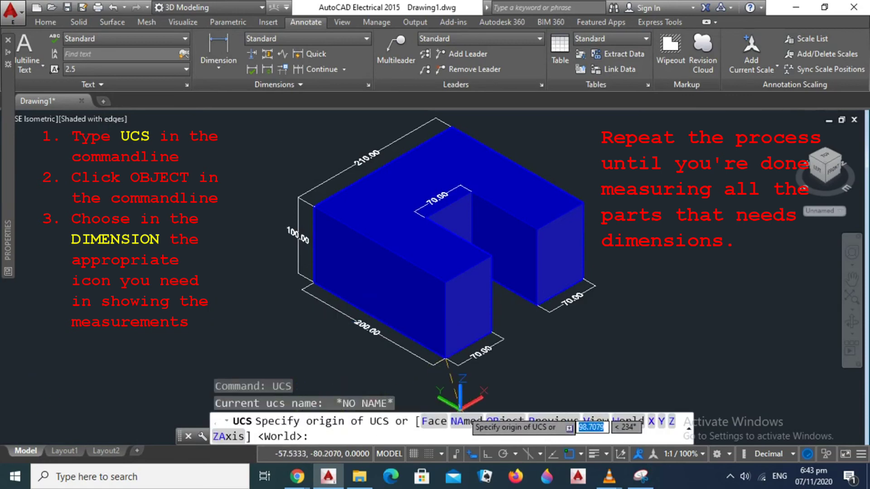
left_click(505, 422)
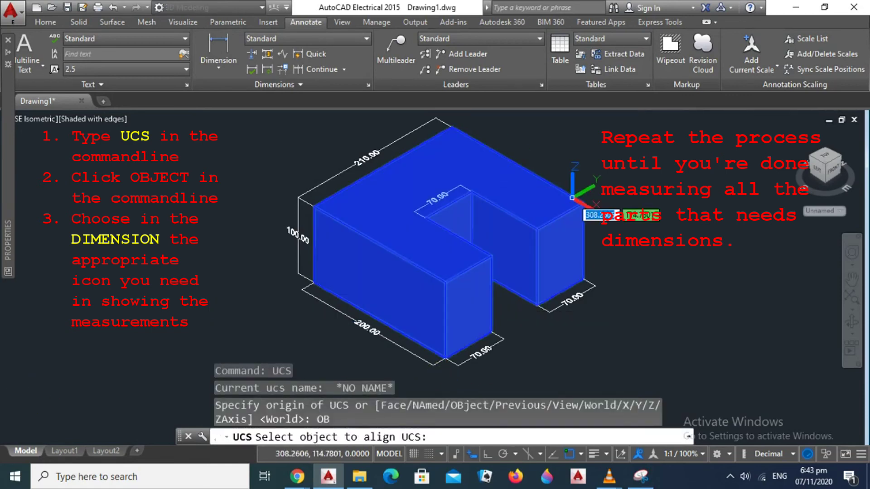
left_click(521, 199)
left_click(219, 46)
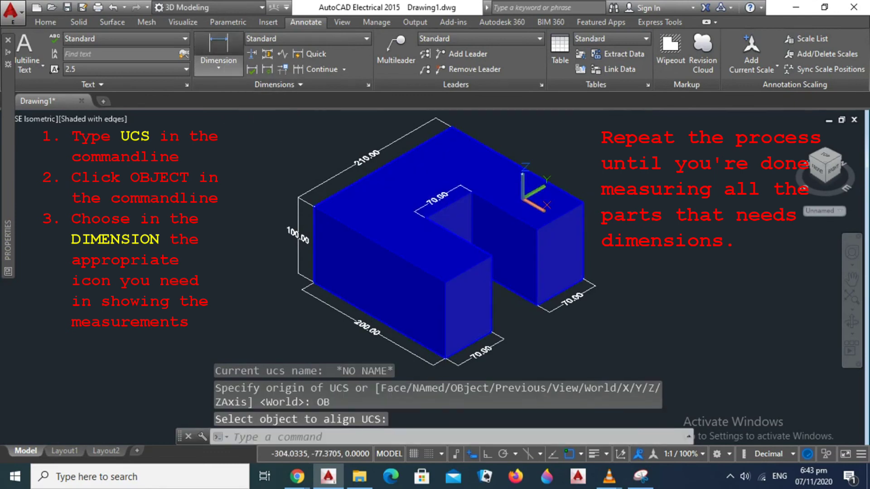
left_click(452, 127)
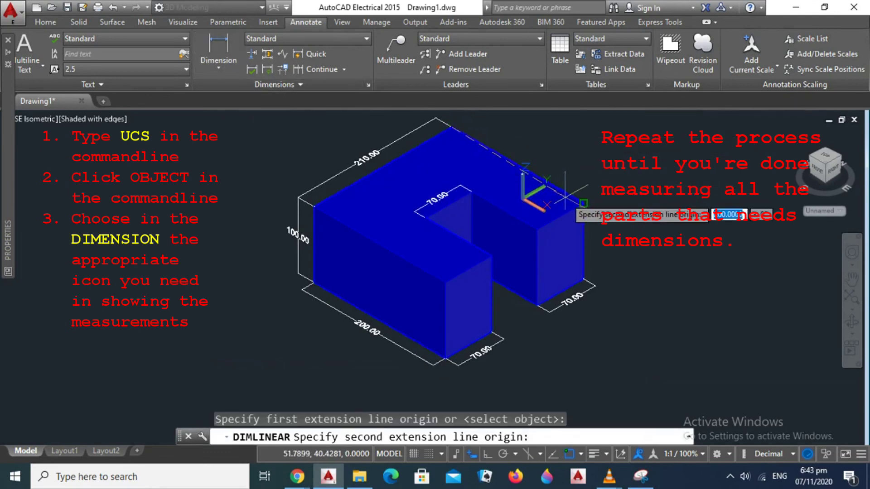
left_click(583, 203)
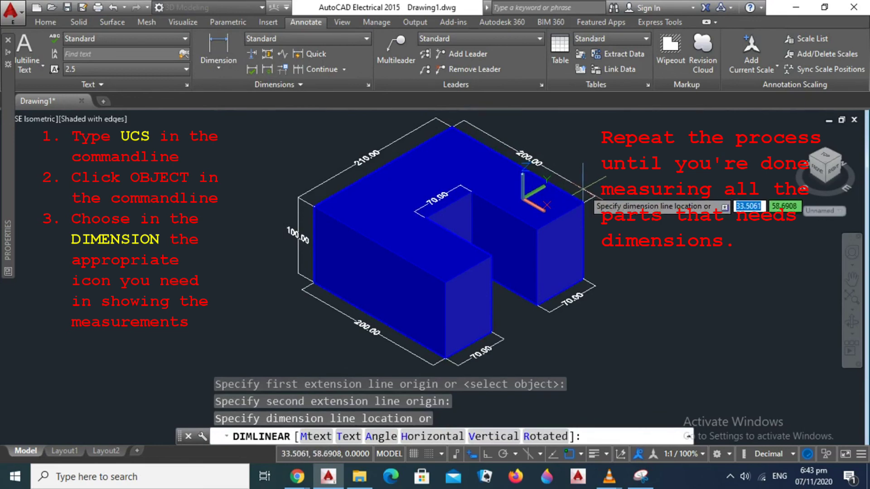
left_click(583, 189)
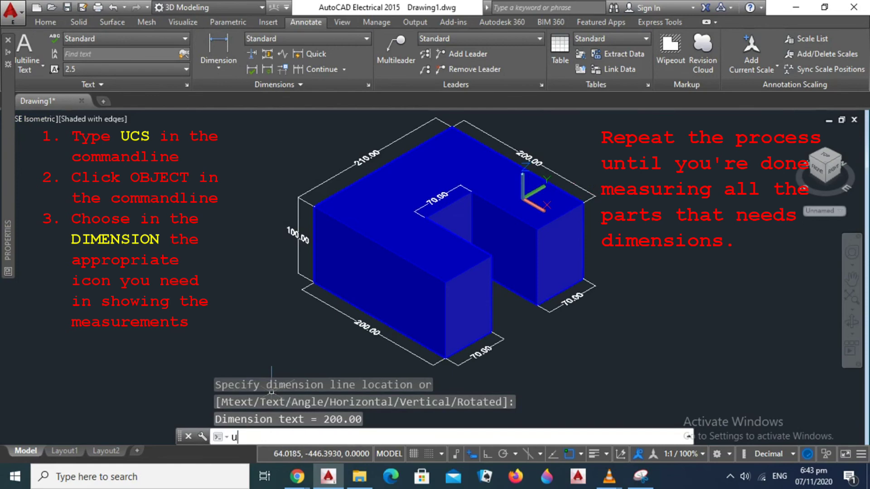
Align the UCS to the right end face and dimension its vertical edge as 100.00
type("cs")
key("Return")
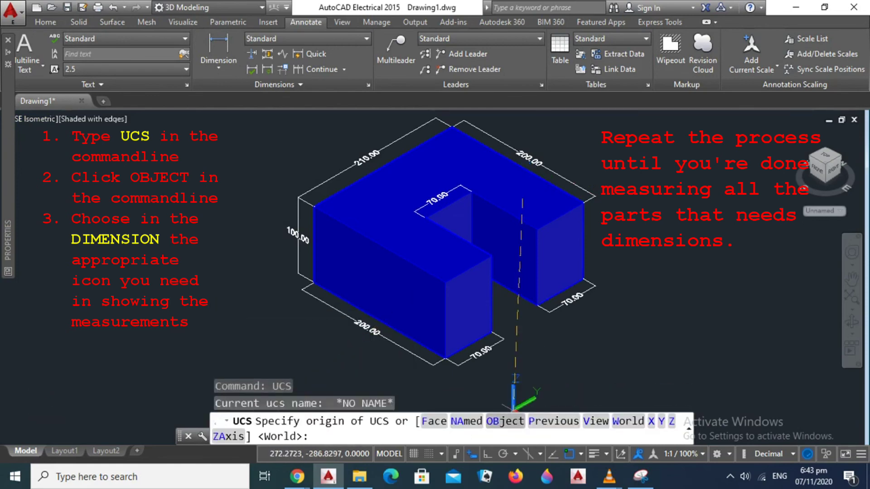
left_click(505, 422)
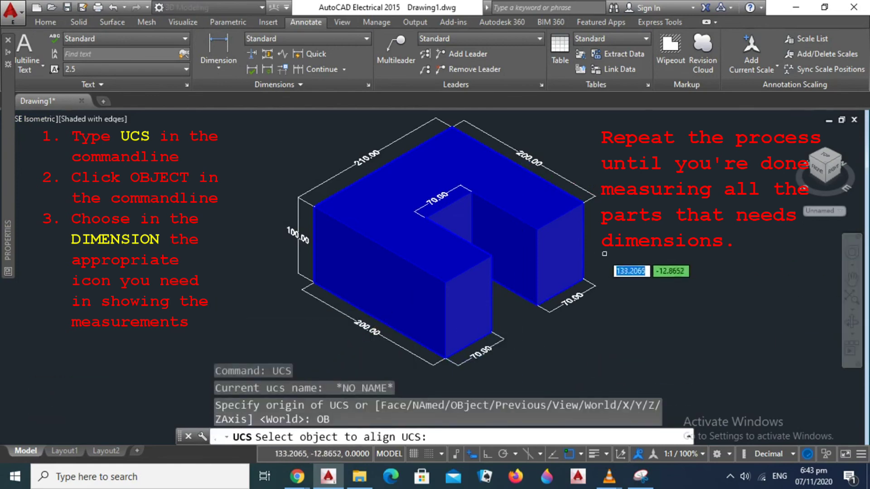
left_click(581, 242)
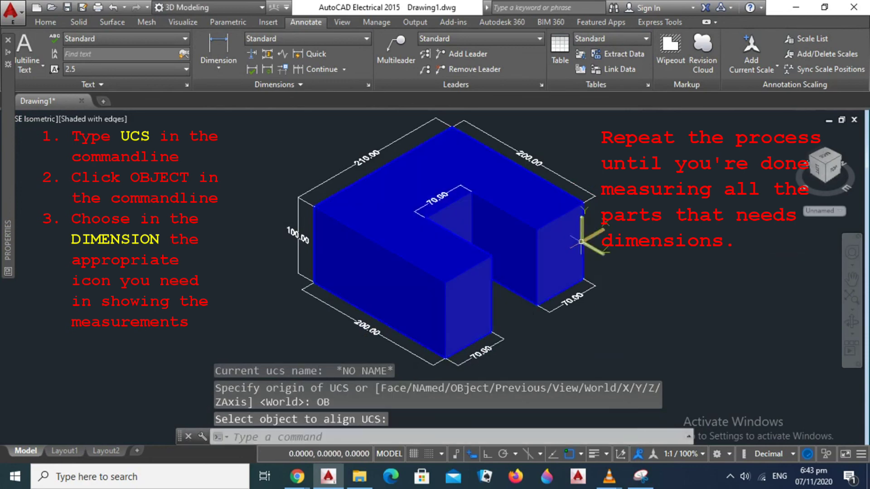
left_click(218, 46)
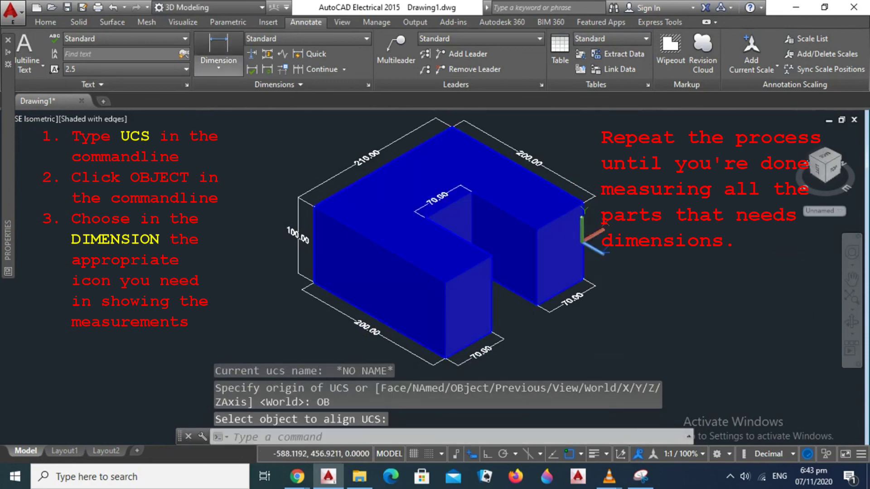
left_click(583, 202)
left_click(583, 278)
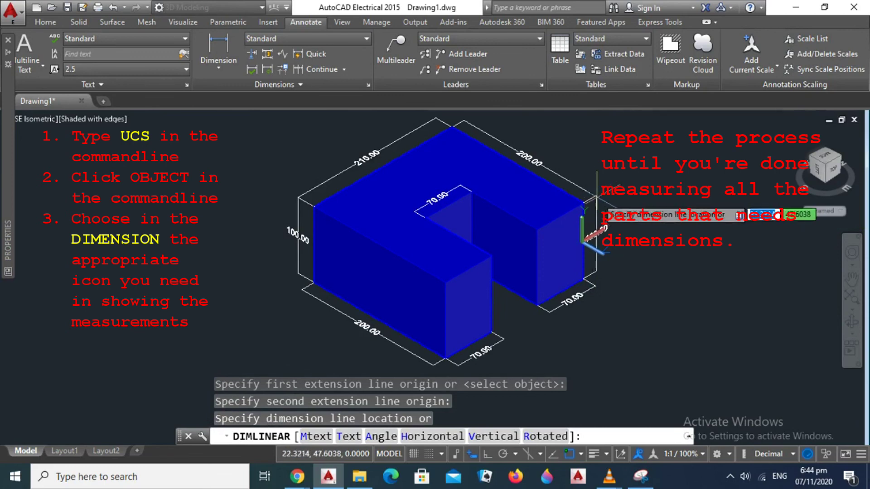
left_click(597, 200)
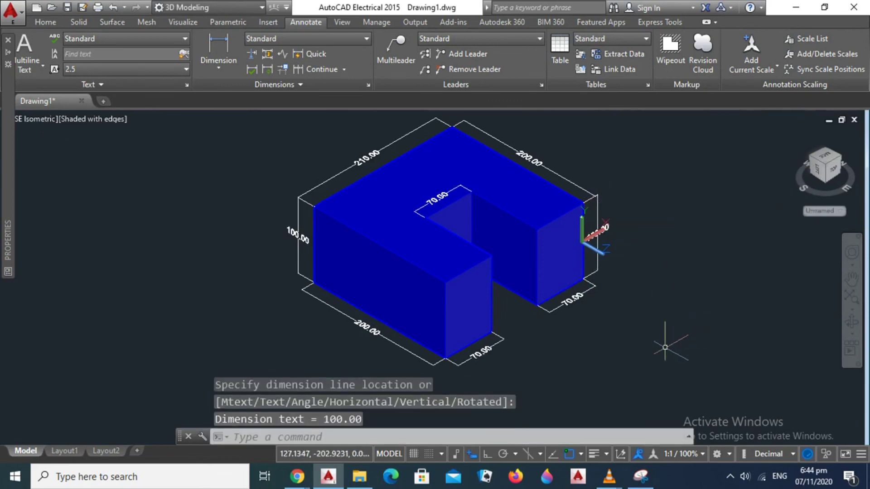